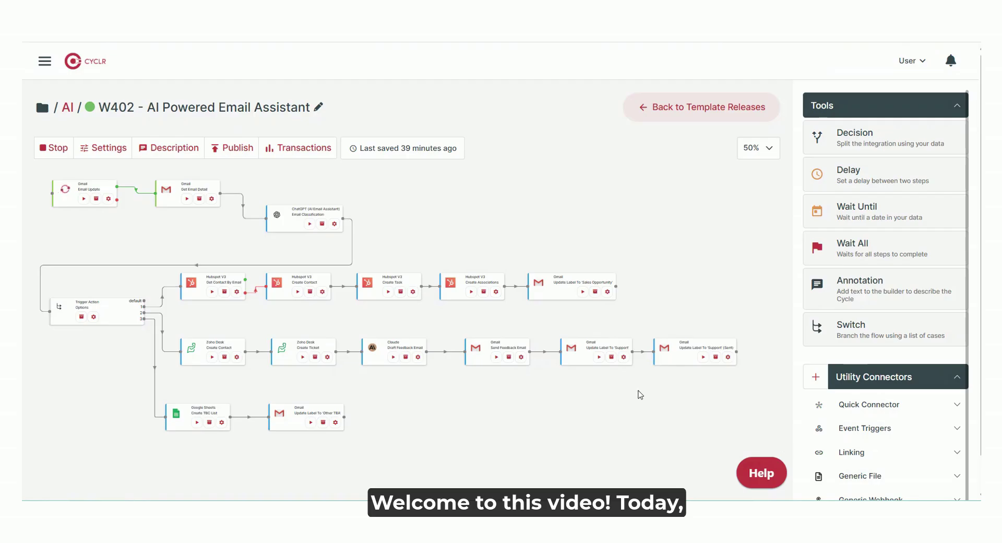
Run the W402 integration once, after previewing the Repeat option's Hour interval
scroll(250, 385, up, 5)
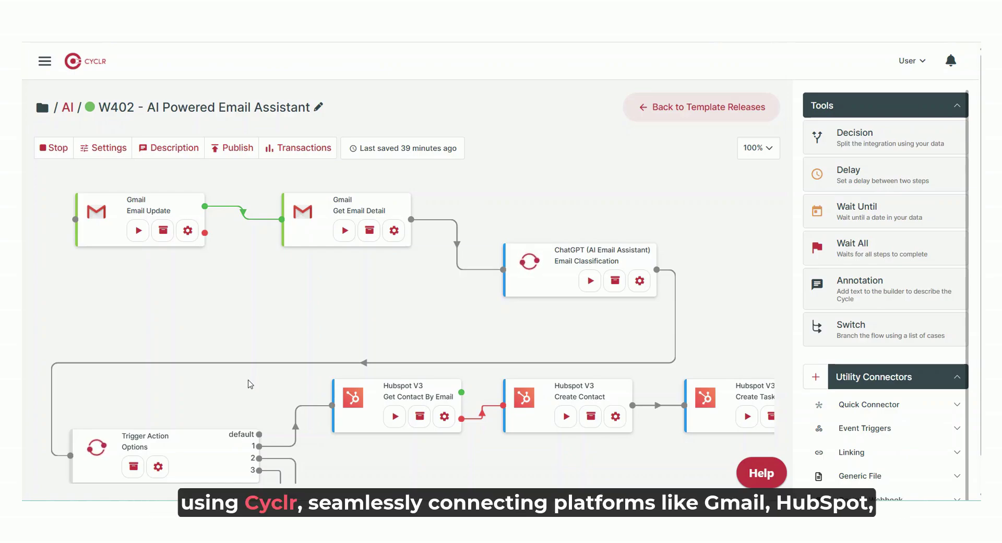
scroll(250, 385, down, 2)
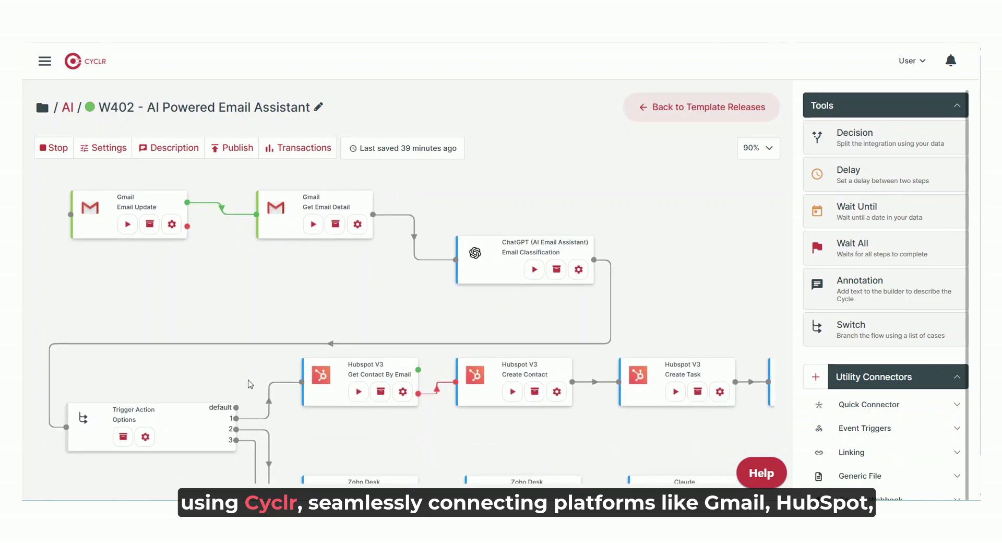
scroll(250, 384, down, 1)
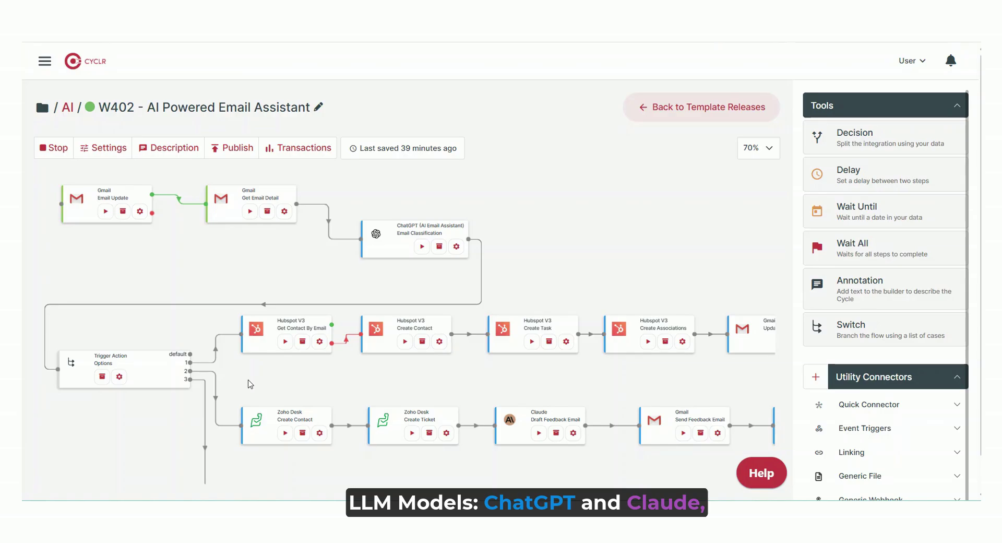
scroll(250, 384, down, 2)
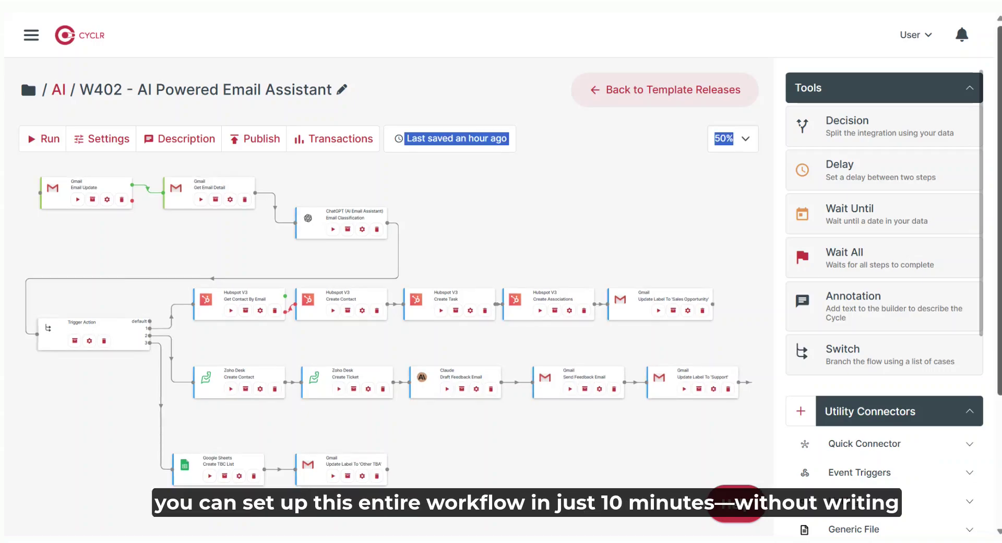
scroll(396, 313, down, 2)
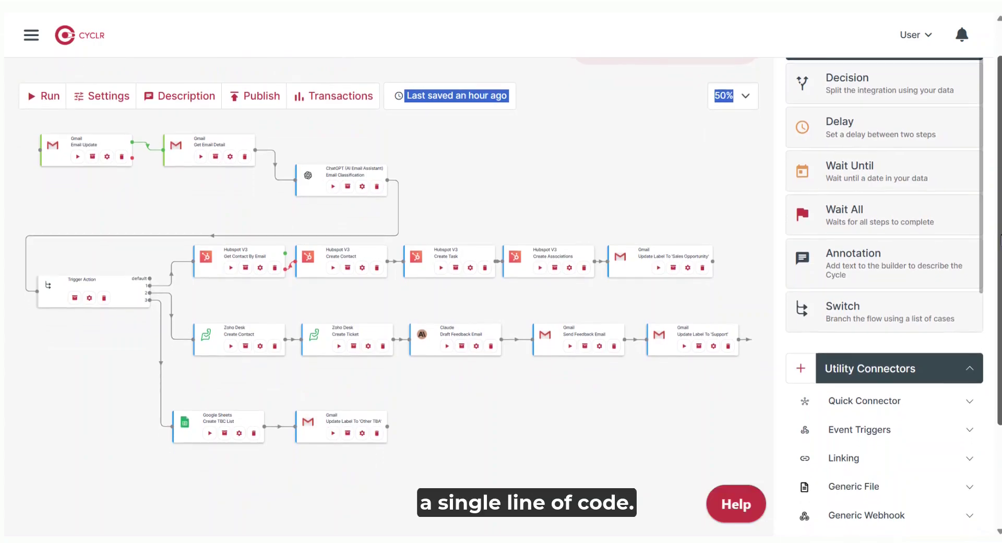
scroll(397, 313, down, 3)
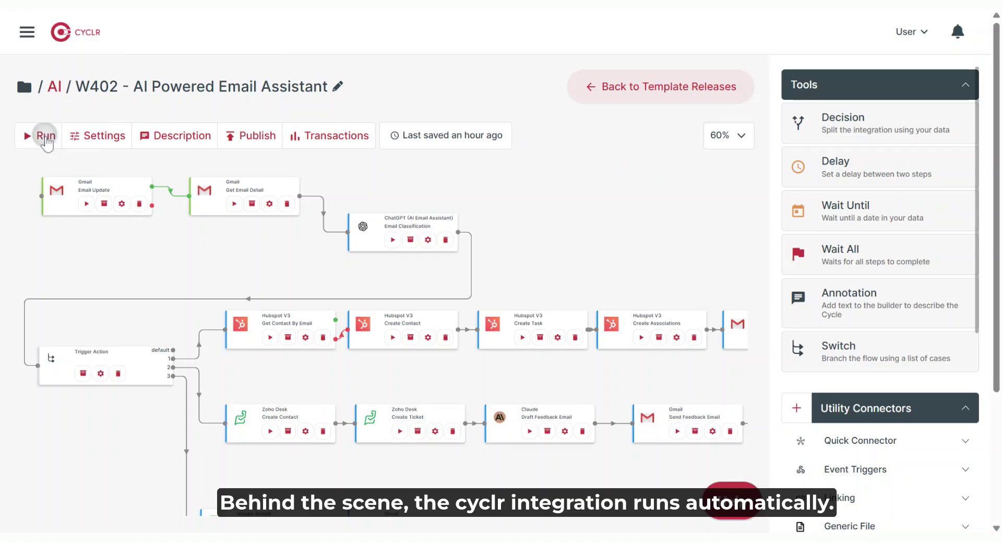
click(41, 139)
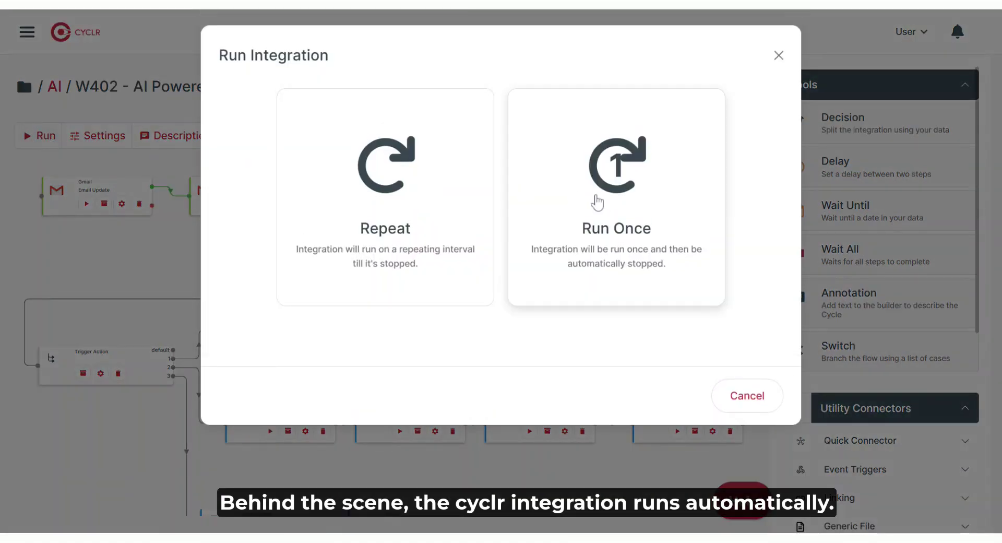
click(440, 206)
click(450, 171)
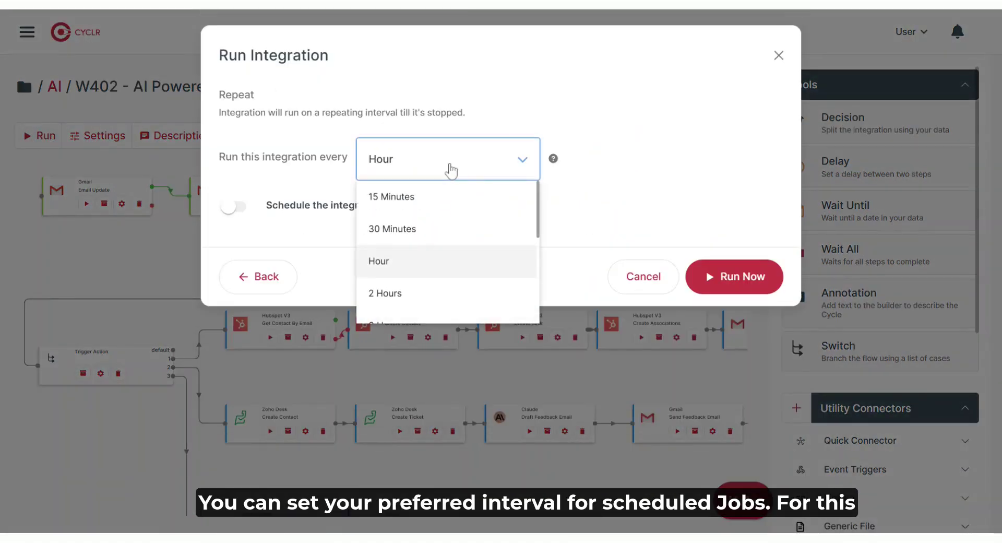
click(451, 170)
click(642, 276)
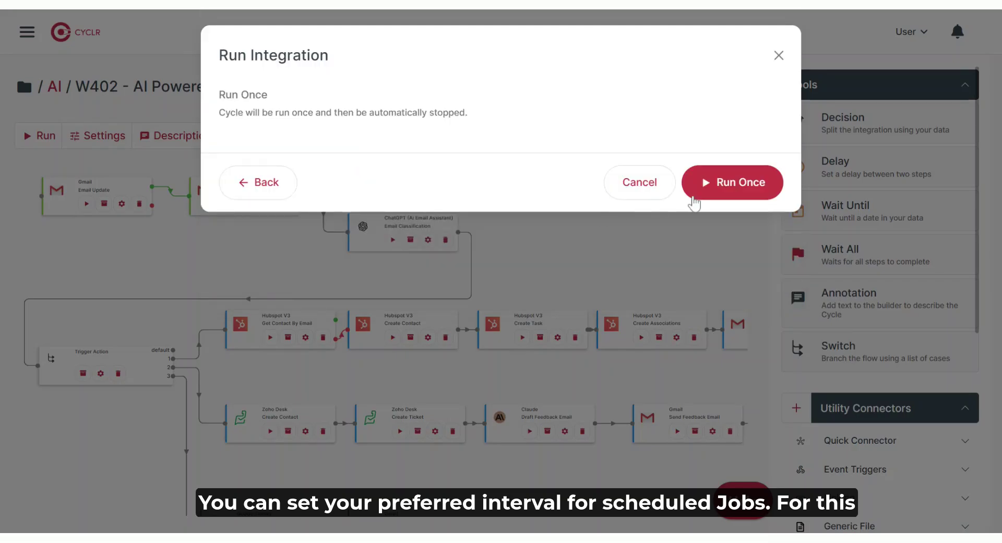
click(678, 192)
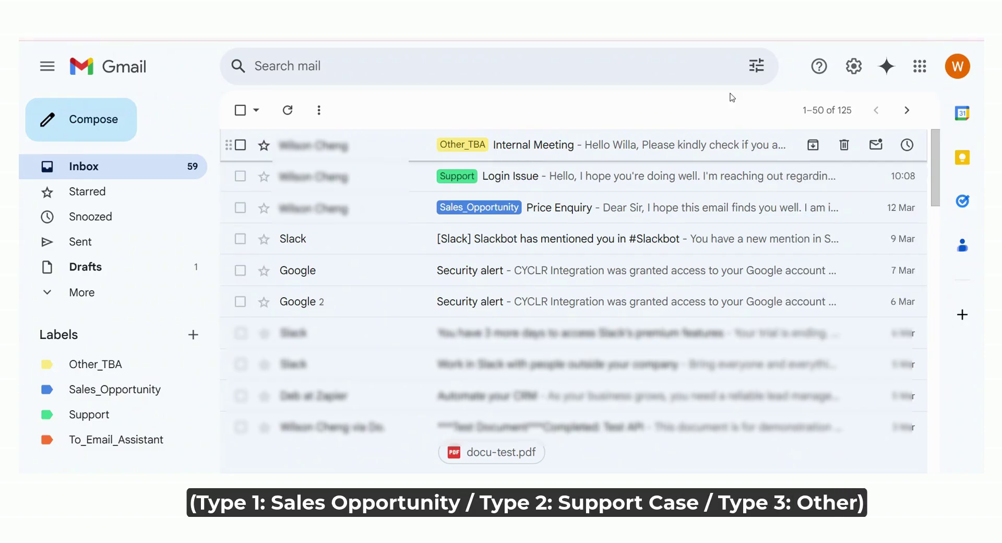
Open the Price Enquiry email and scroll down through it
click(528, 207)
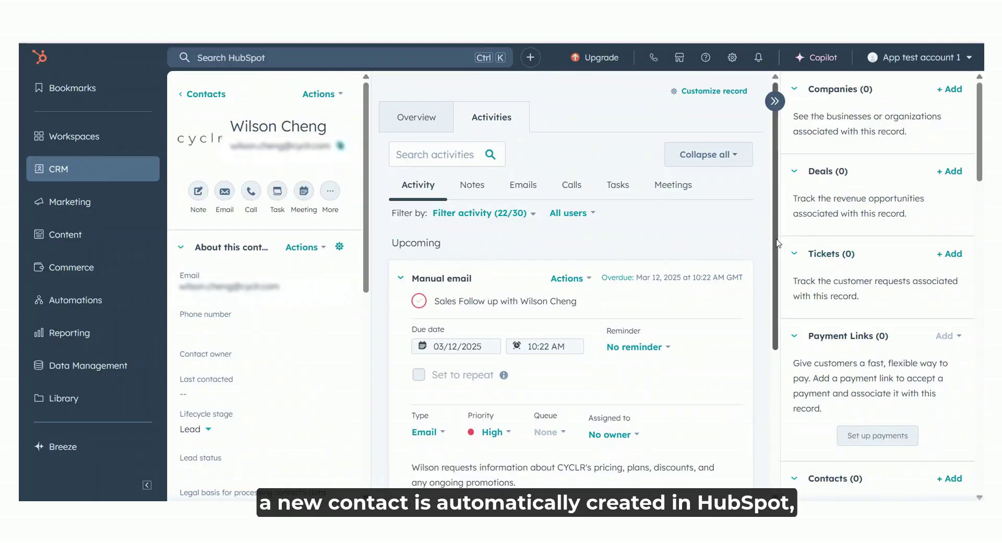
drag(777, 242, 769, 346)
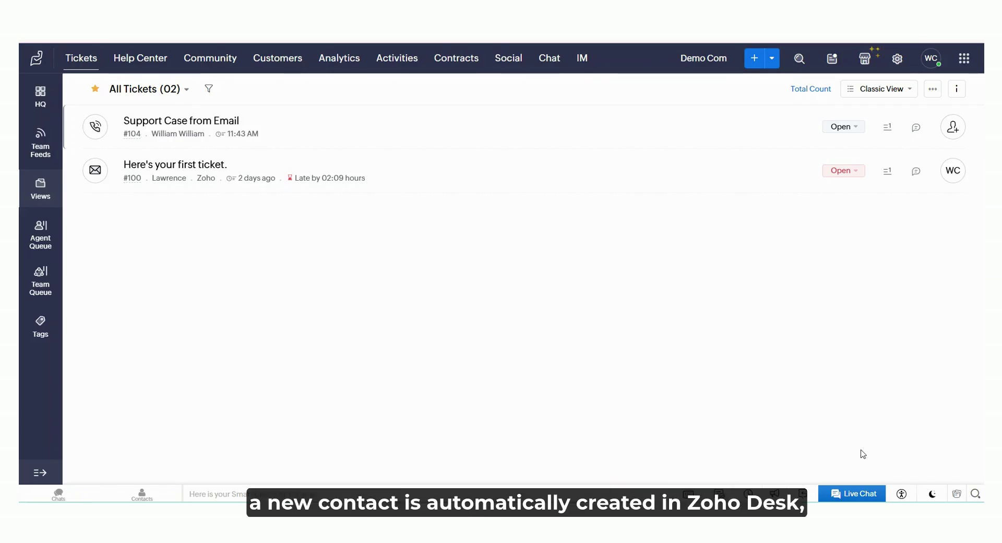
View Zoho Desk ticket #104 Support Case from Email, the Internal Meeting email, and row 2 of the log sheet
click(204, 130)
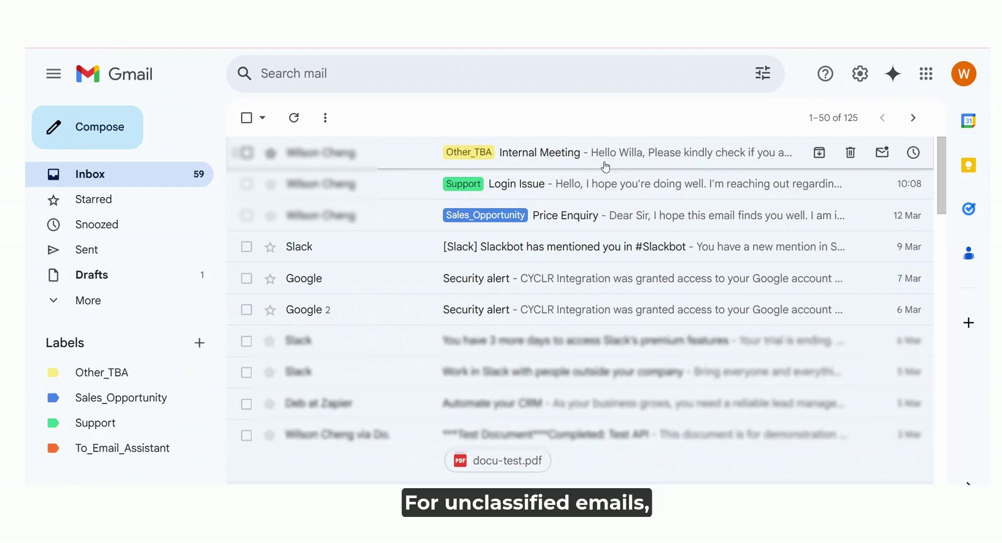
click(603, 165)
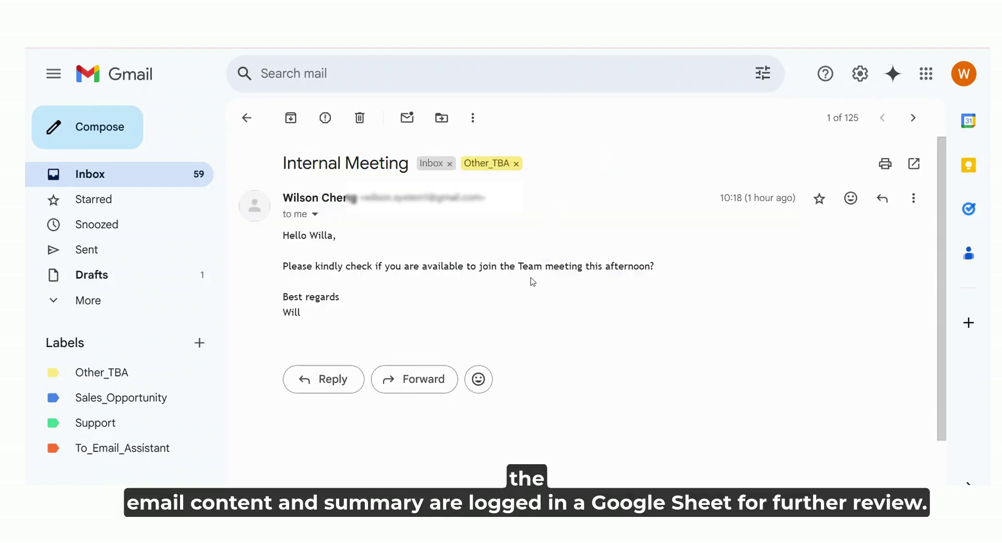
click(33, 186)
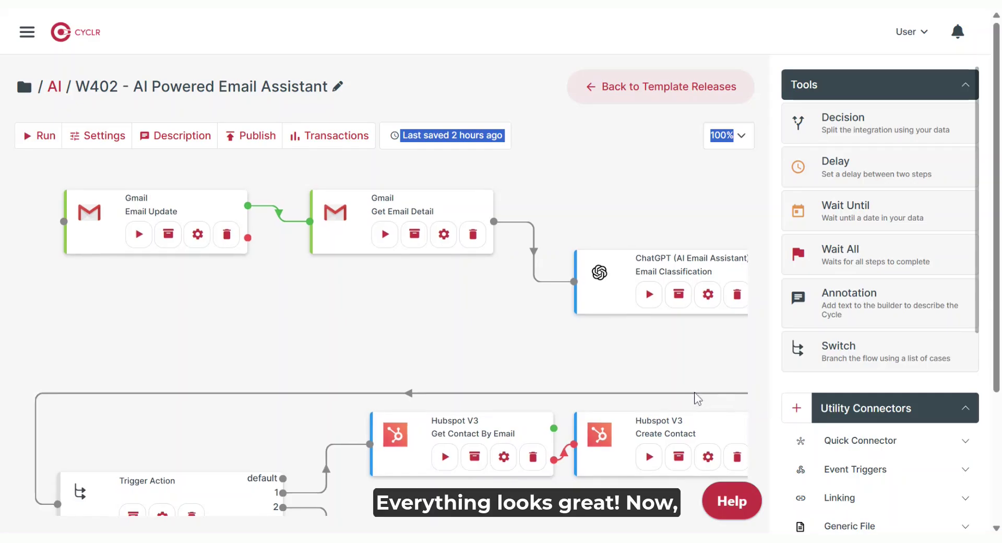
Search the connector library for 'hubspot' and view the HubSpot V3 connector's methods
scroll(683, 392, down, 4)
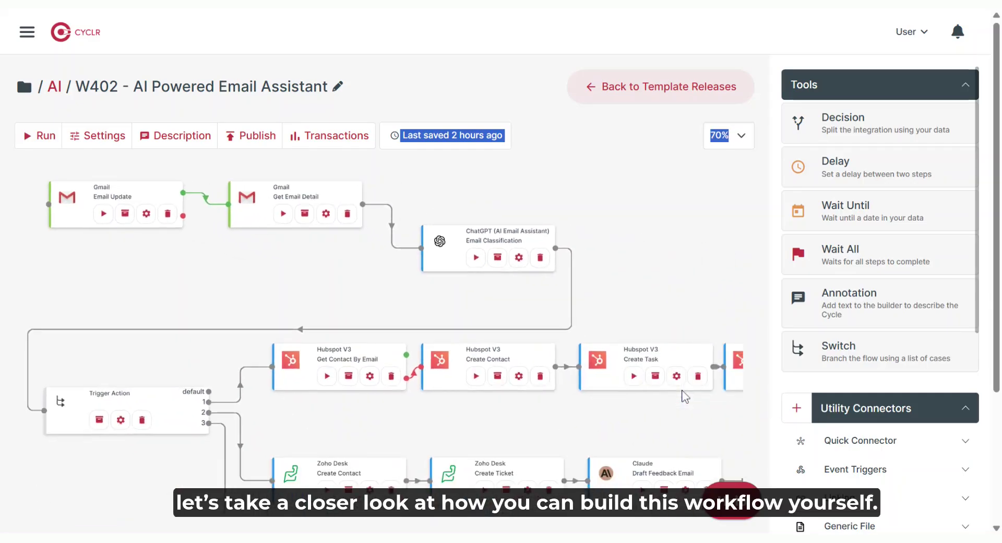
scroll(681, 390, down, 2)
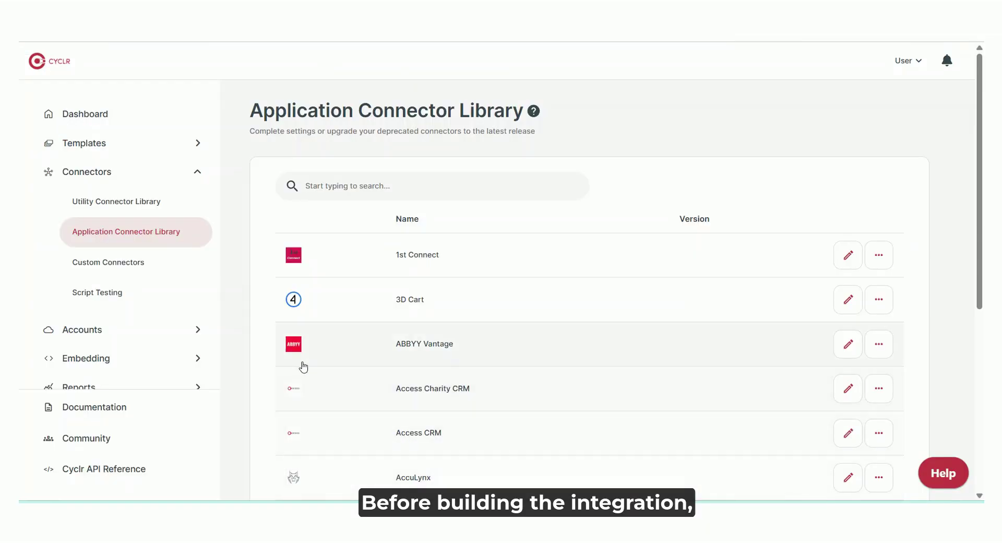
click(312, 189)
text(hubspot)
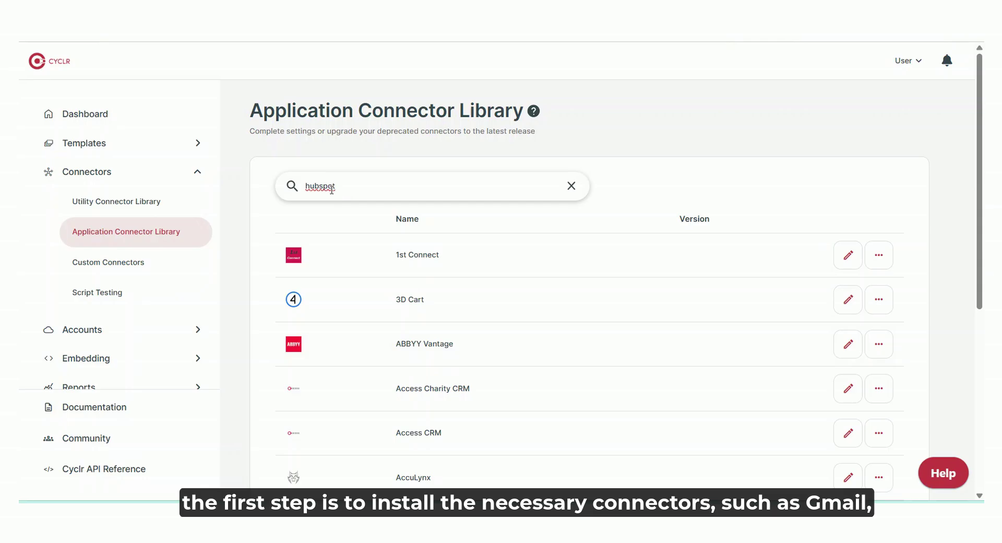
click(884, 268)
click(845, 321)
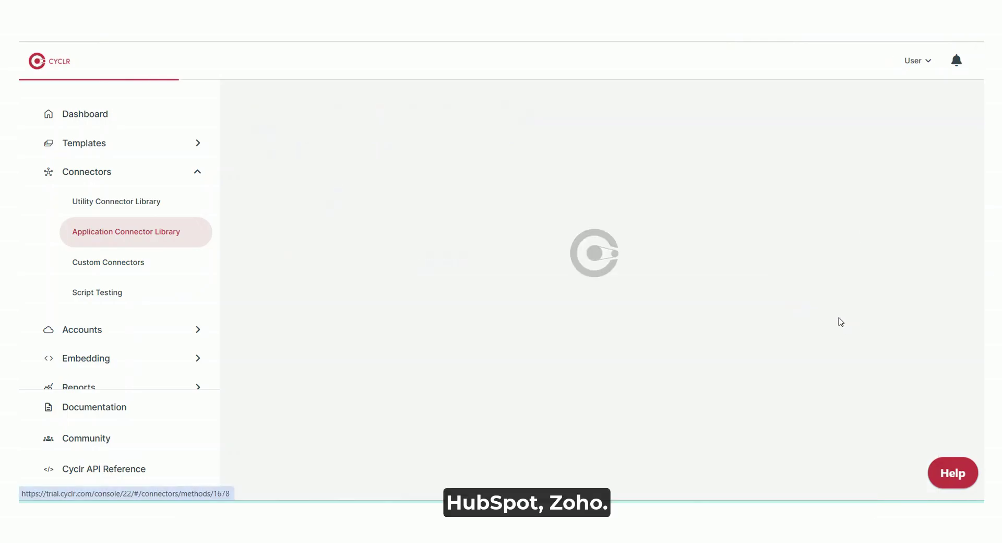
View the Zoho Desk connector's methods
scroll(490, 320, down, 5)
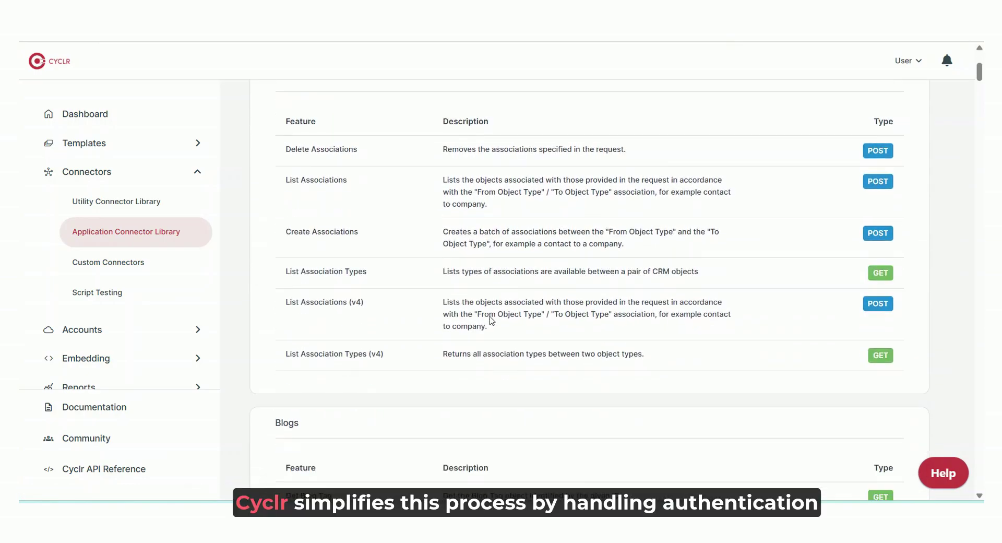
scroll(490, 320, down, 15)
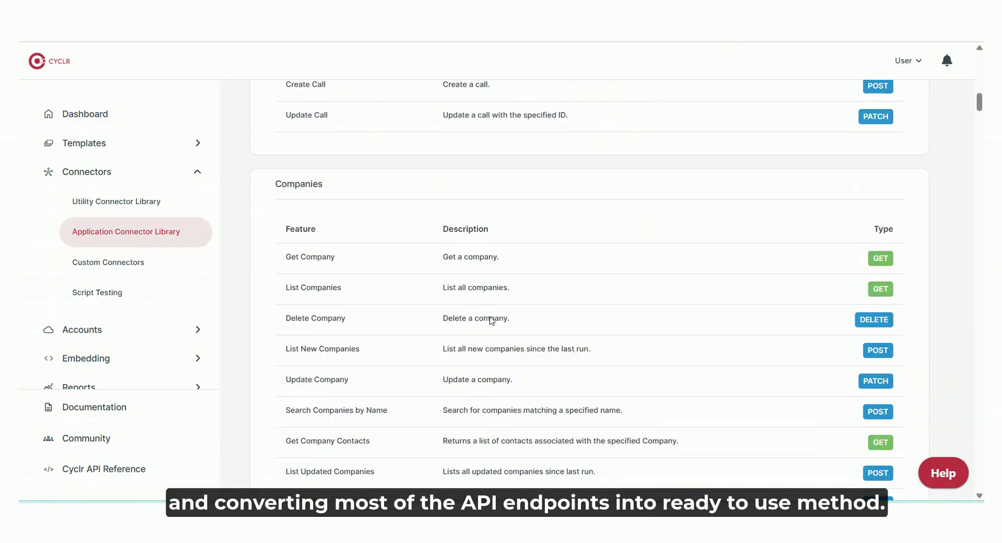
scroll(490, 320, down, 5)
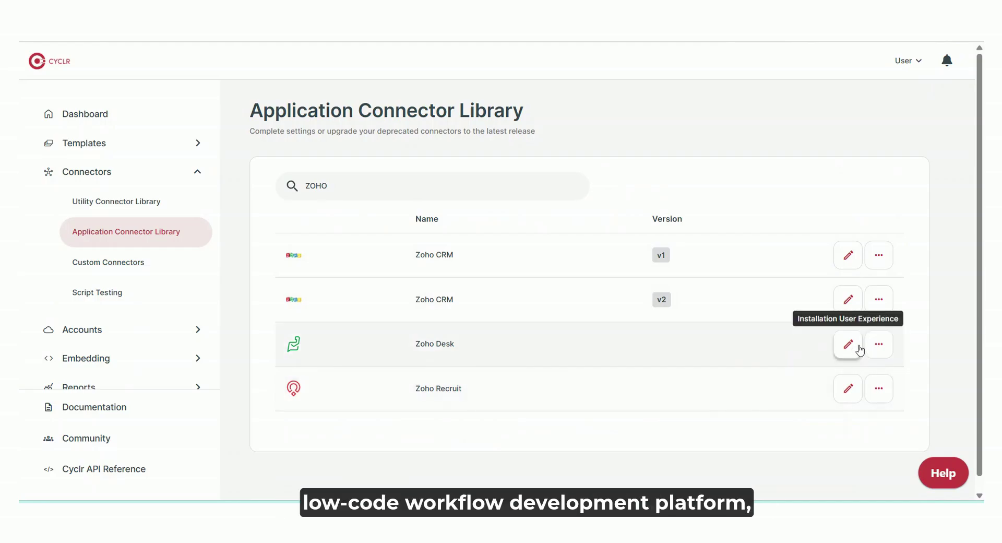
click(880, 349)
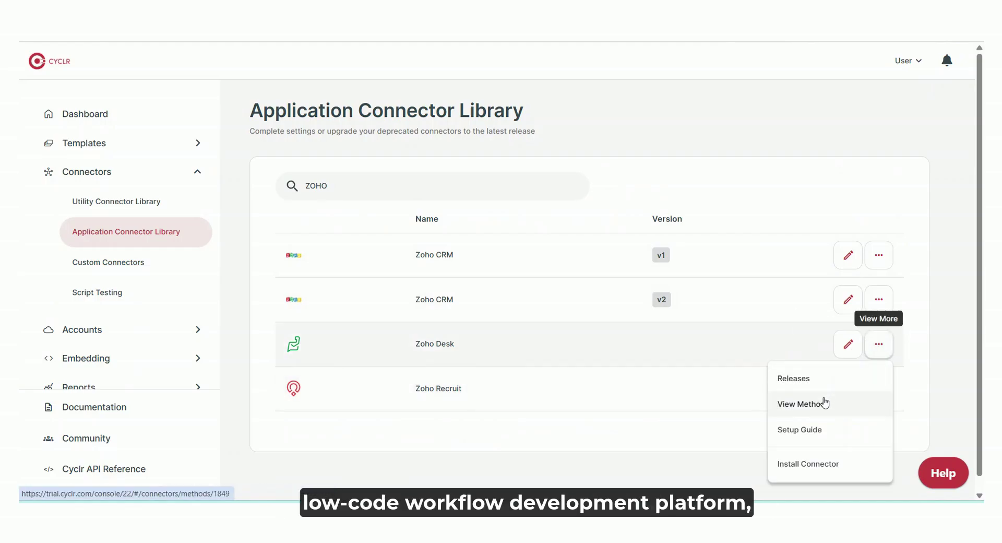
click(822, 402)
View the Gmail connector's methods and the step-by-step Zoho setup guide
scroll(577, 371, down, 4)
scroll(578, 370, down, 3)
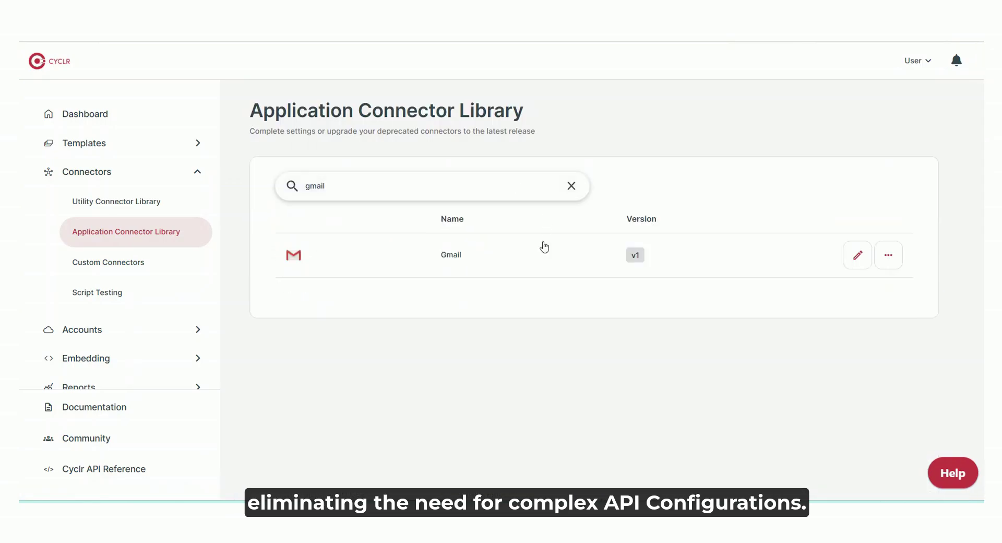
click(888, 256)
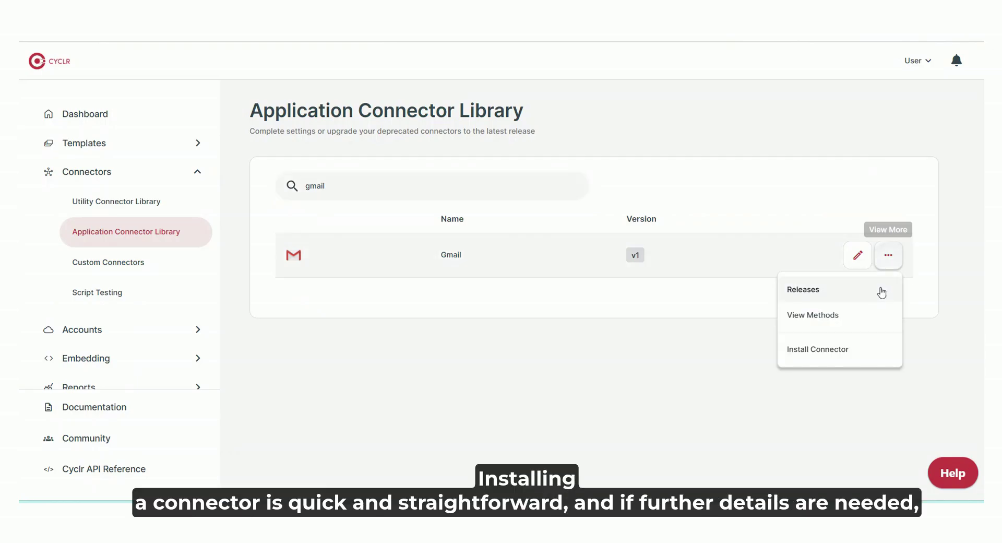
click(854, 321)
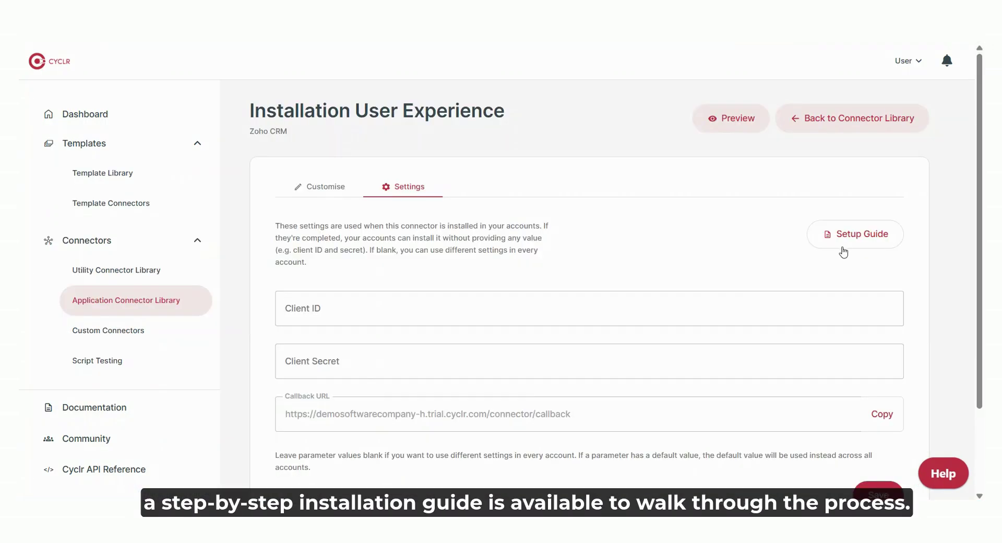
click(842, 247)
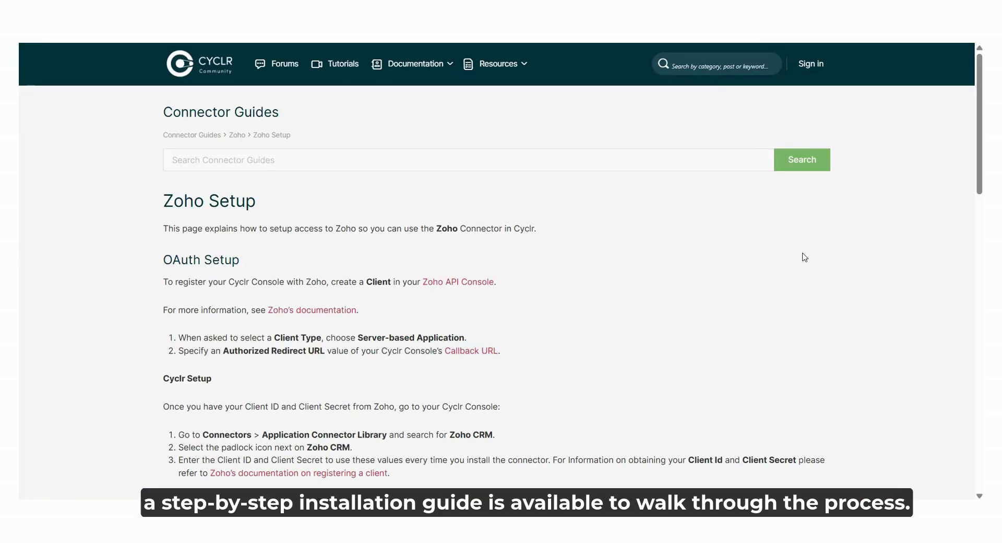
scroll(544, 238, down, 5)
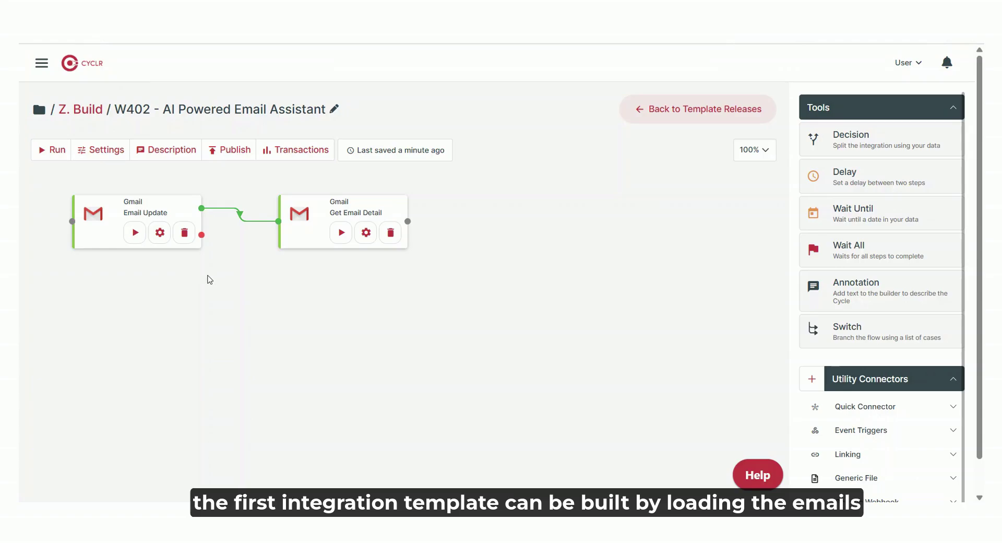
Check that the Email Update step's query is In: To_Email_Assistant
drag(151, 211, 146, 206)
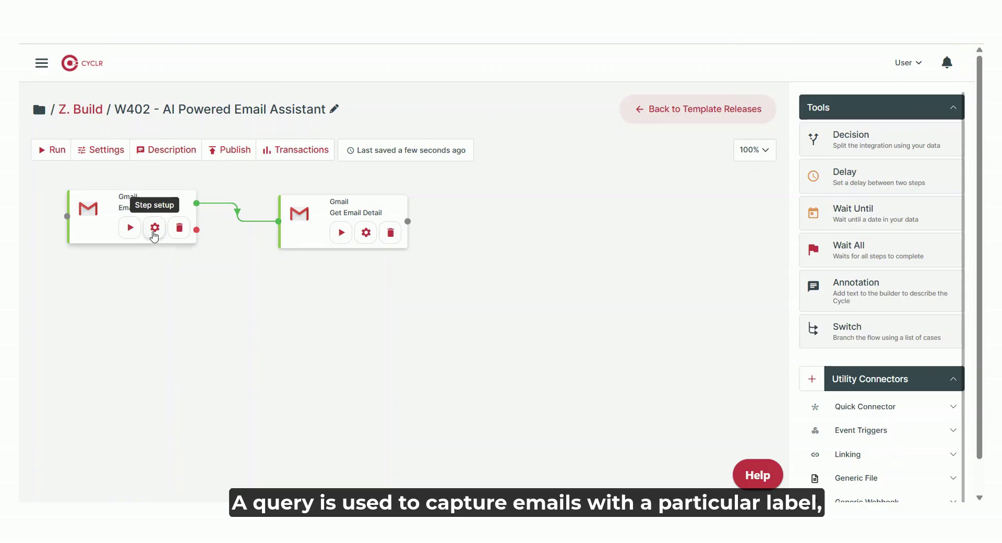
click(154, 230)
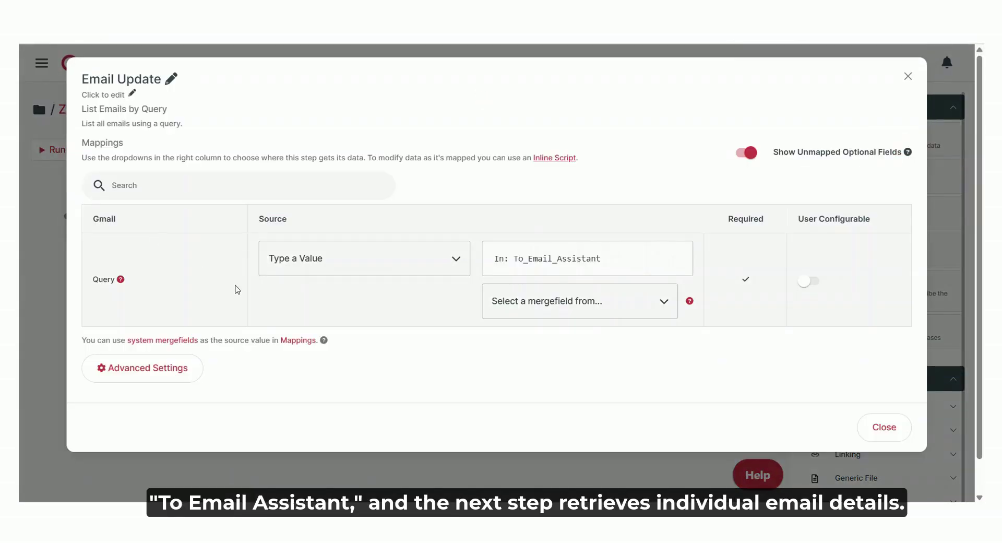
drag(608, 259, 486, 263)
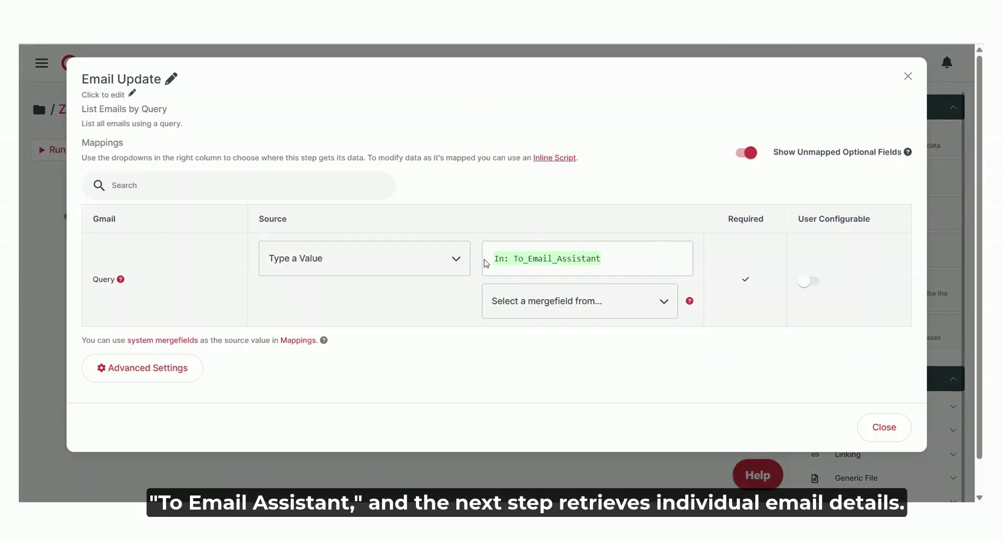
click(884, 427)
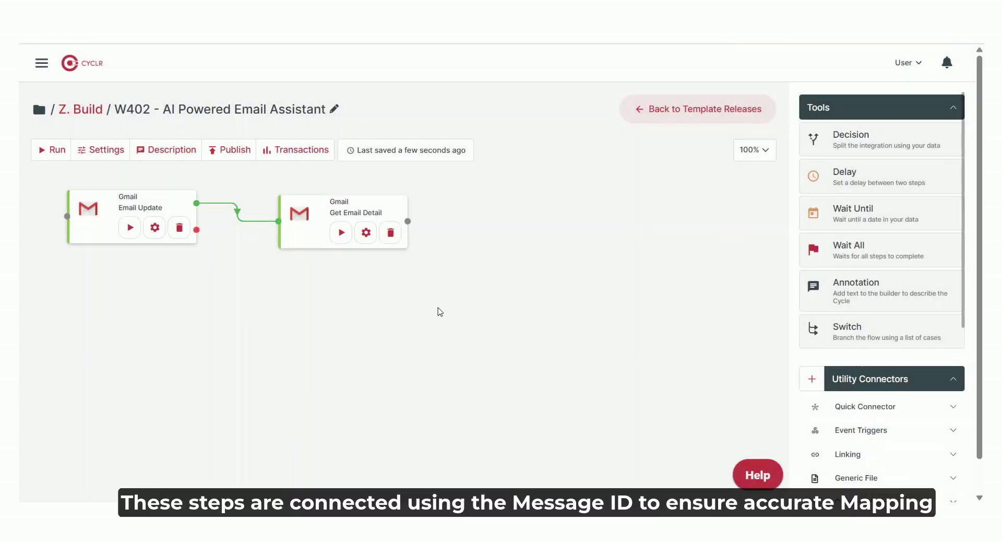
Check Get Email Detail's settings, then test Email Update and expand its two returned messages
click(356, 230)
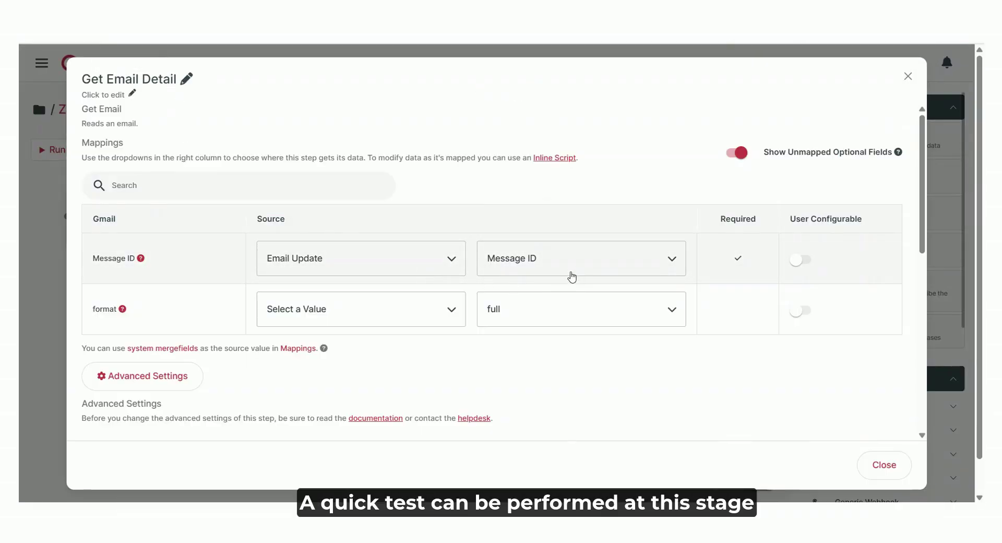
click(131, 239)
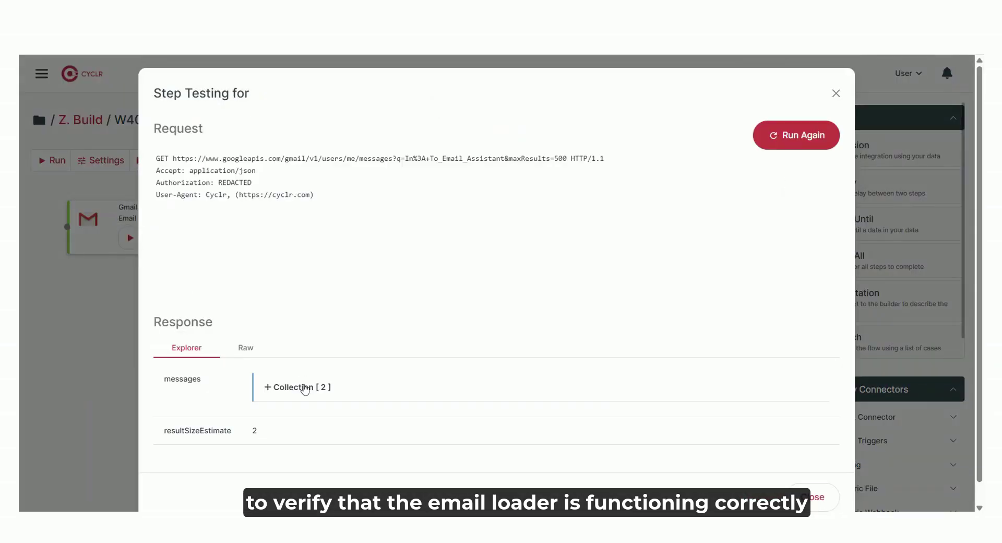
click(306, 388)
scroll(334, 354, down, 3)
click(321, 307)
scroll(367, 345, down, 1)
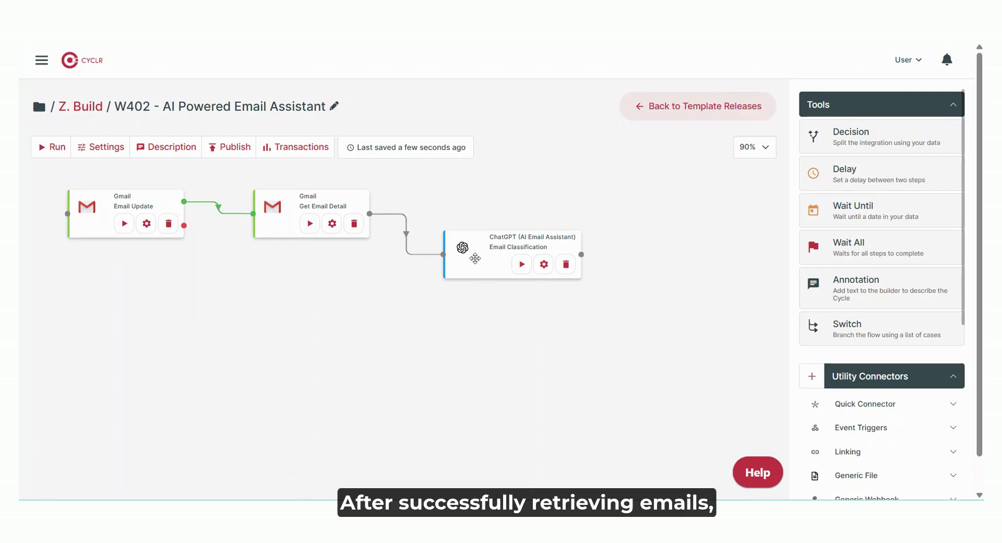
mouse_move(463, 250)
mouse_down()
mouse_move(459, 241)
mouse_move(466, 254)
mouse_up()
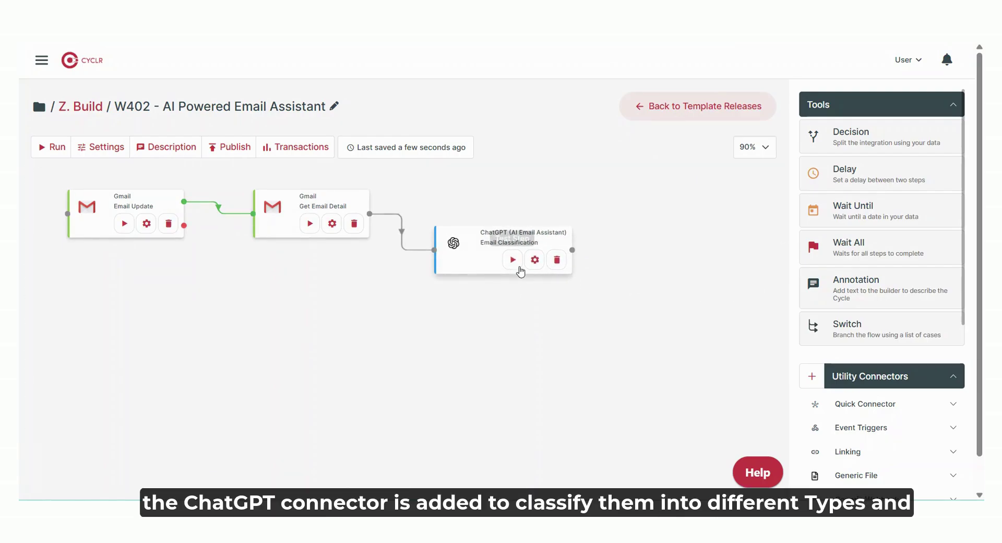
click(535, 261)
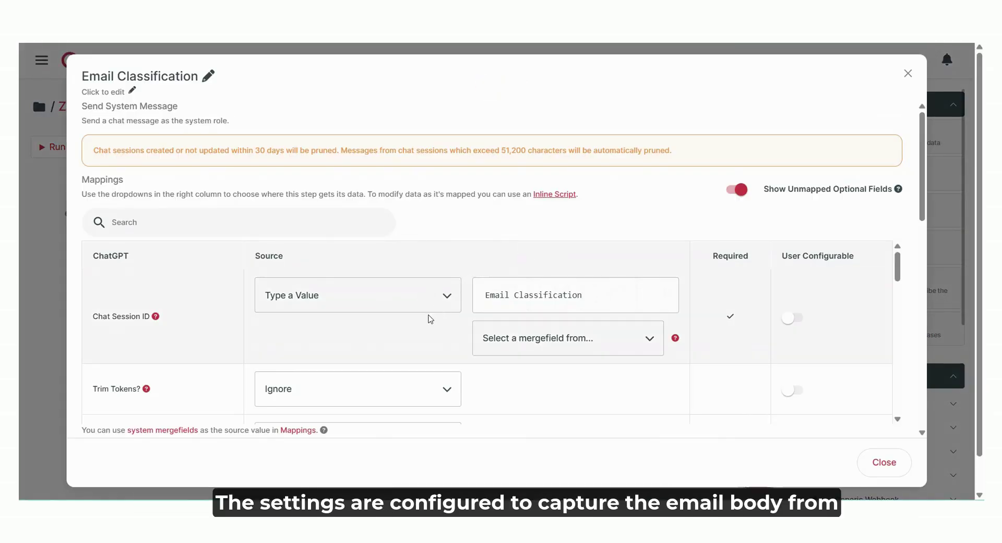
scroll(430, 319, down, 10)
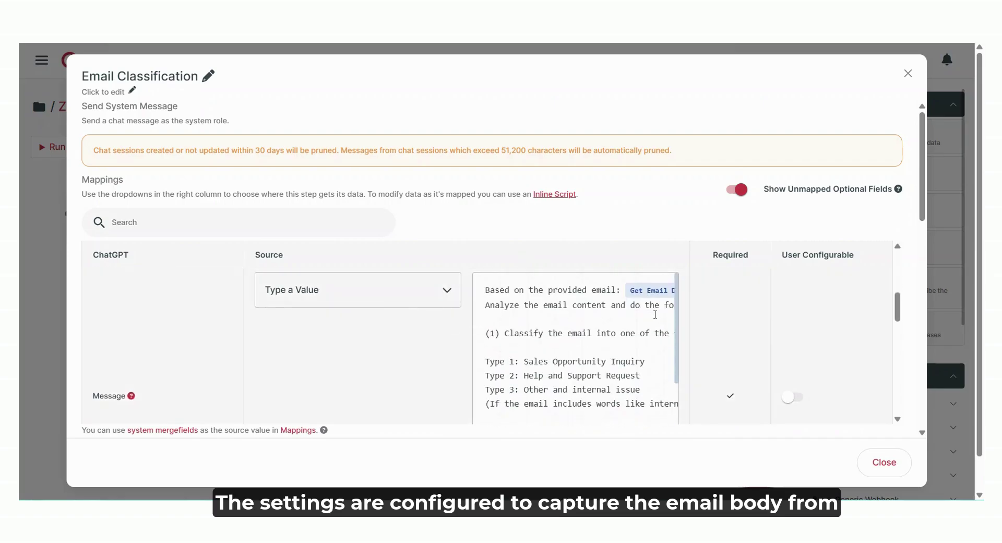
mouse_move(585, 284)
mouse_down()
mouse_move(678, 292)
mouse_move(631, 298)
mouse_up()
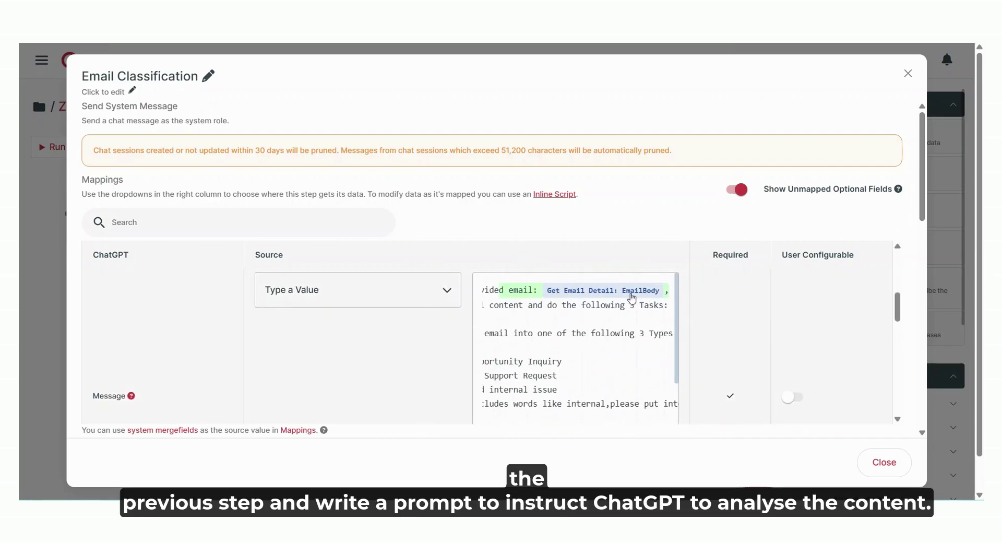
click(544, 318)
scroll(517, 320, down, 3)
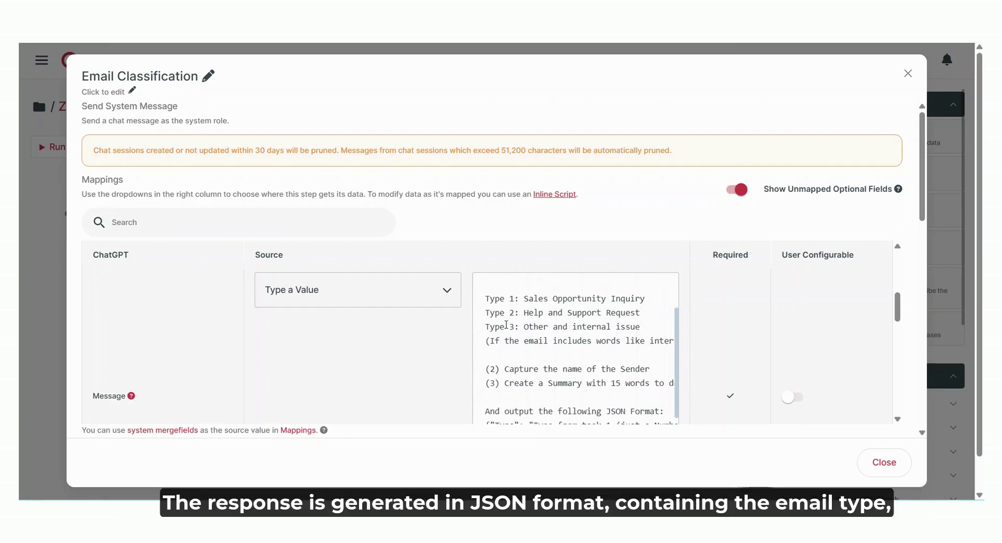
scroll(516, 325, down, 2)
drag(656, 357, 478, 332)
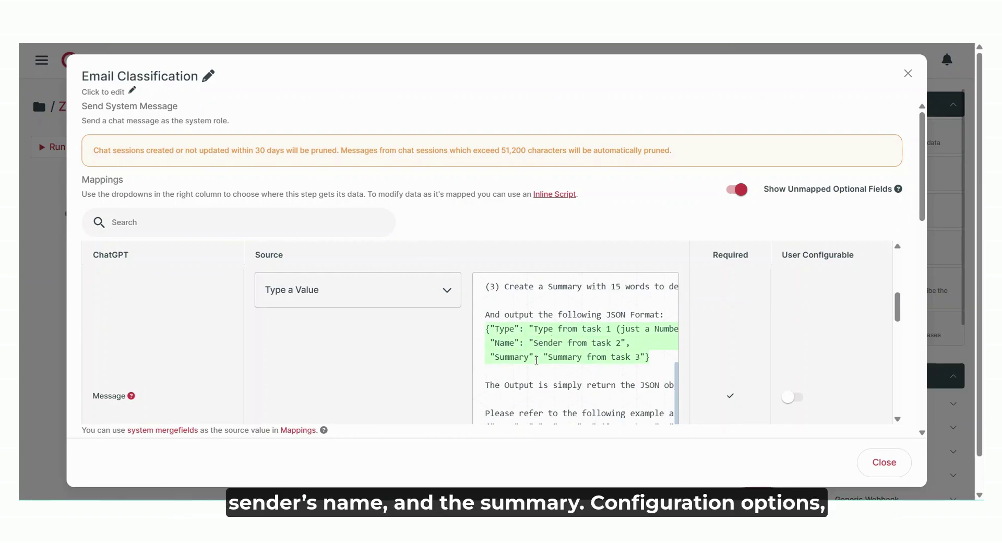
scroll(332, 351, up, 5)
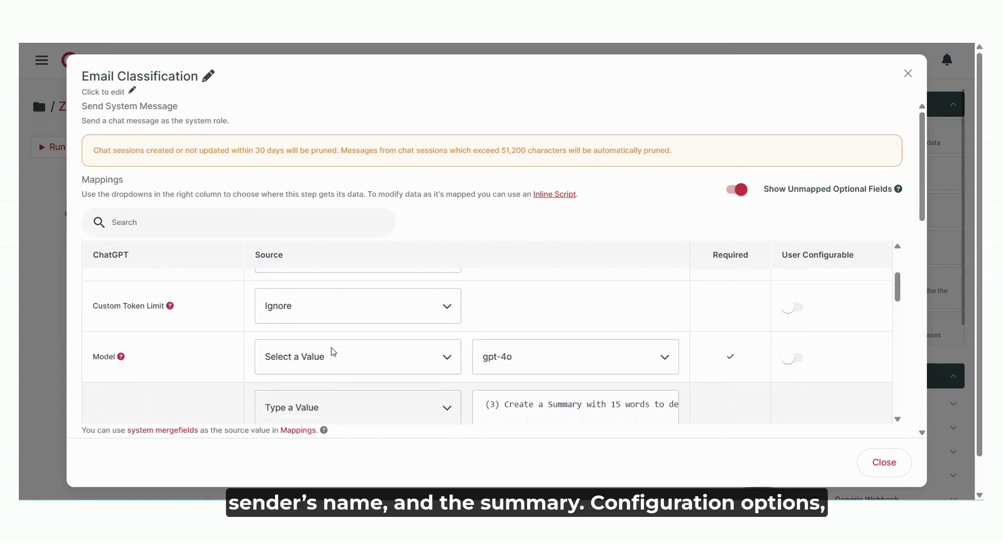
scroll(332, 351, down, 5)
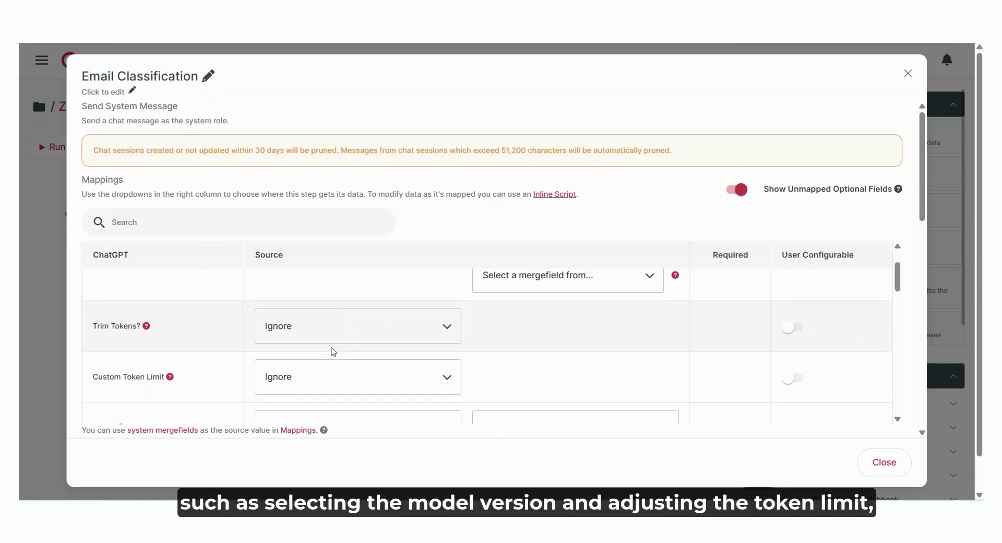
click(554, 316)
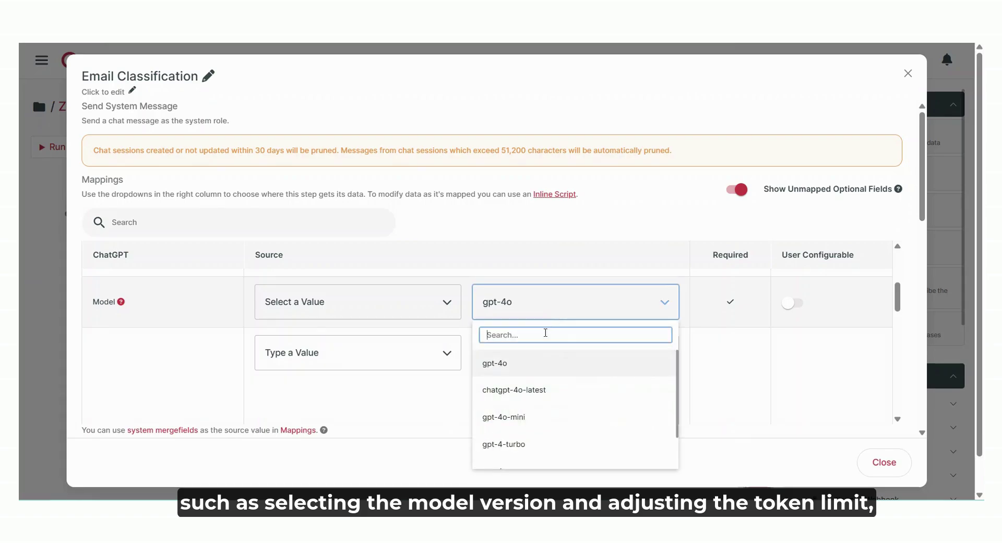
click(526, 375)
scroll(402, 337, down, 4)
scroll(402, 337, down, 3)
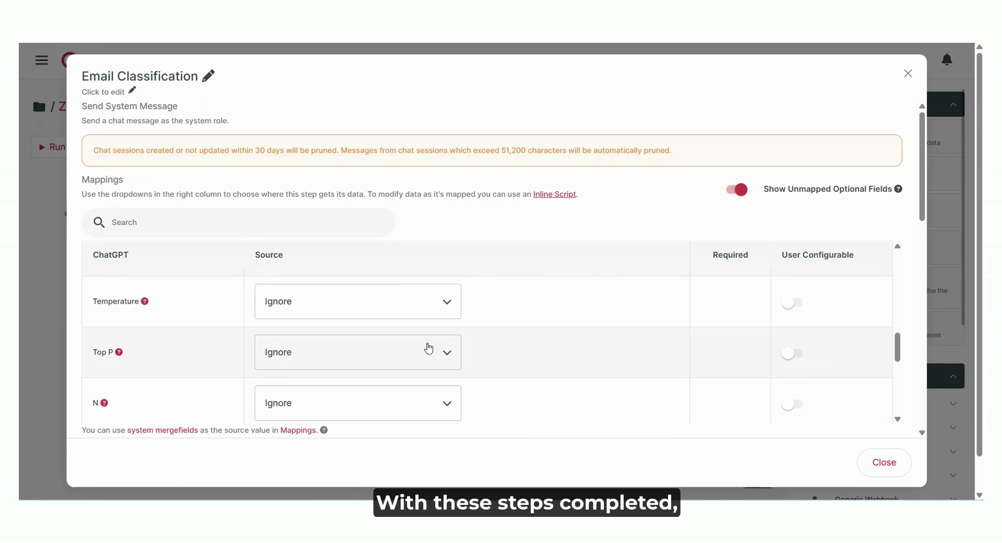
click(893, 465)
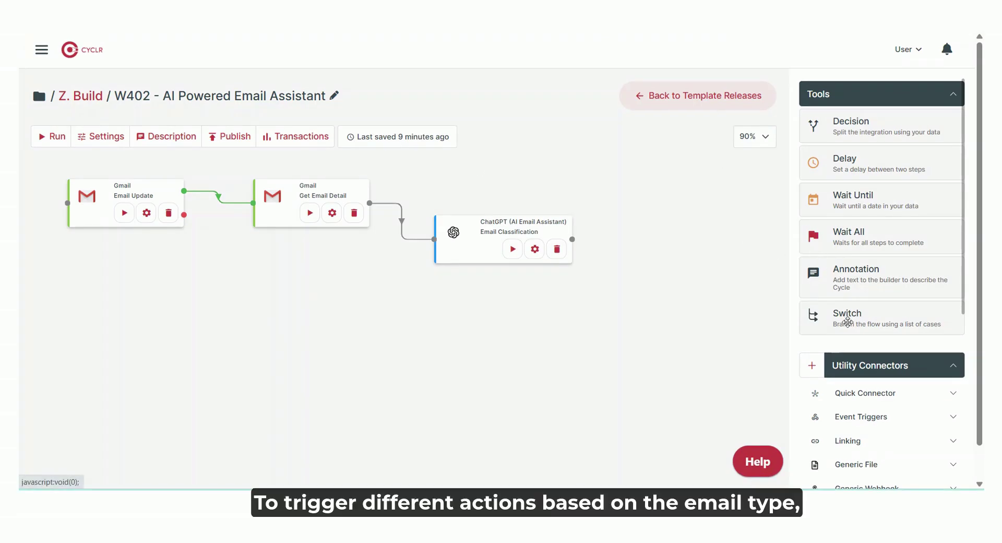
Place a Switch step on the canvas, link Email Classification's output to it, and bring up its settings
mouse_move(840, 322)
mouse_down()
mouse_move(199, 324)
mouse_move(125, 350)
mouse_up()
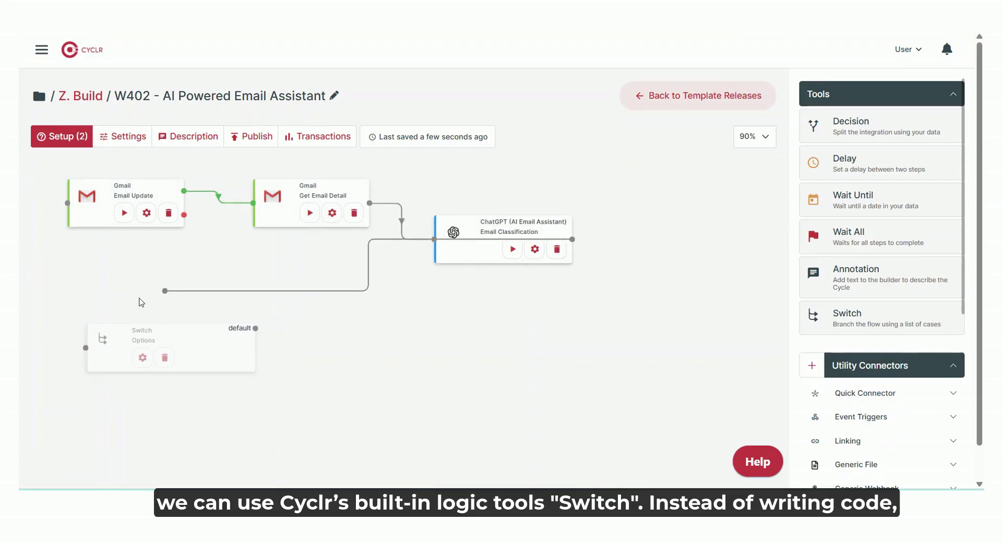
drag(132, 347, 114, 341)
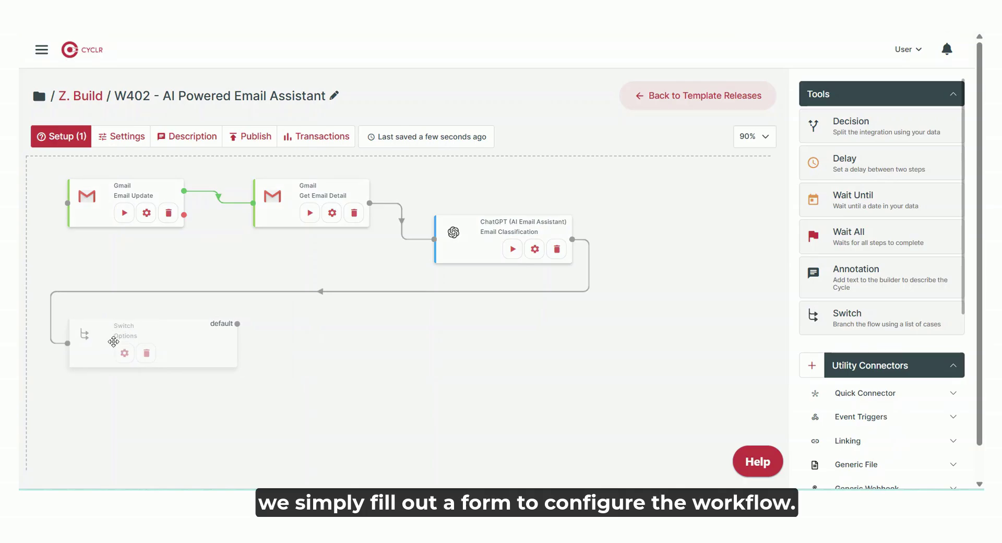
click(124, 352)
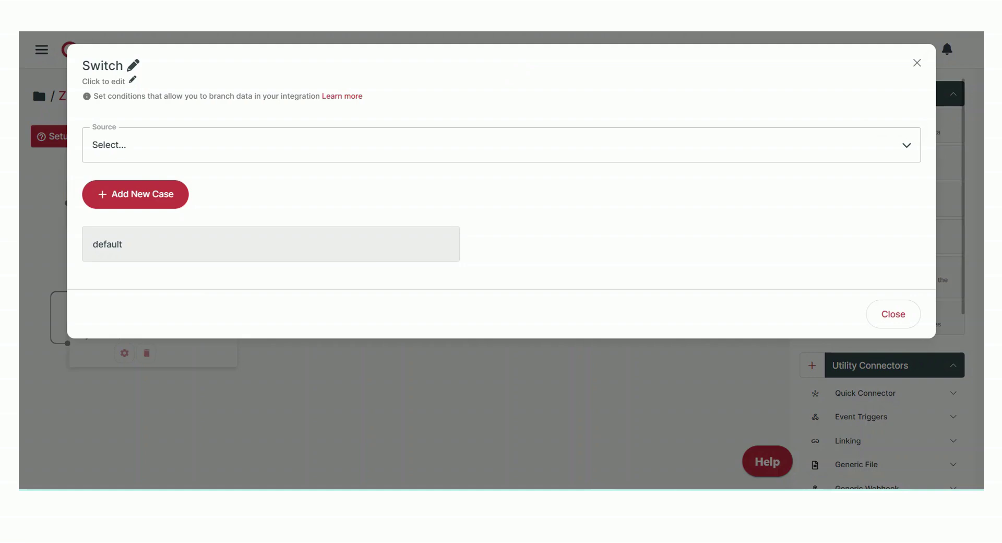
Rename the Switch step to 'Trigger Action'
click(133, 65)
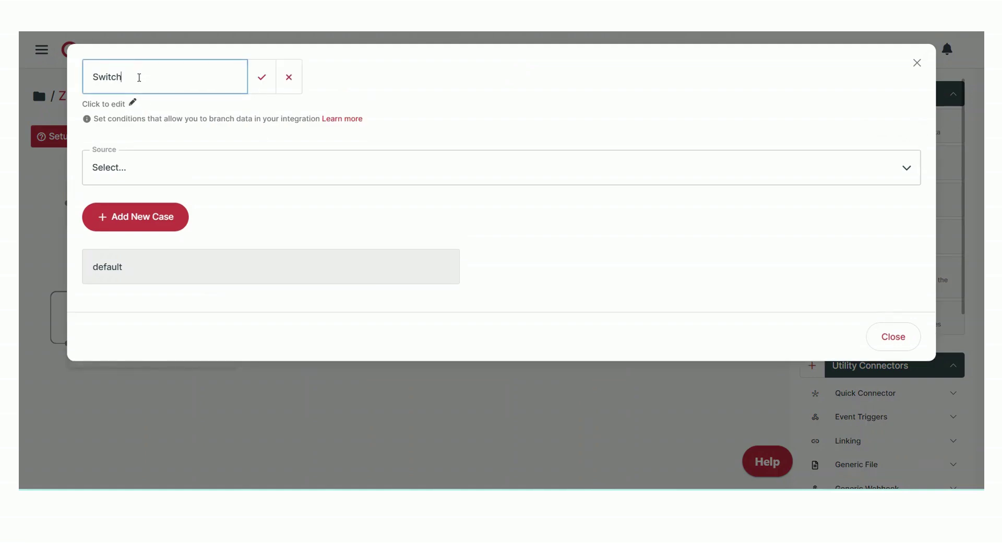
drag(130, 78, 83, 77)
text(Trigger Action)
click(262, 76)
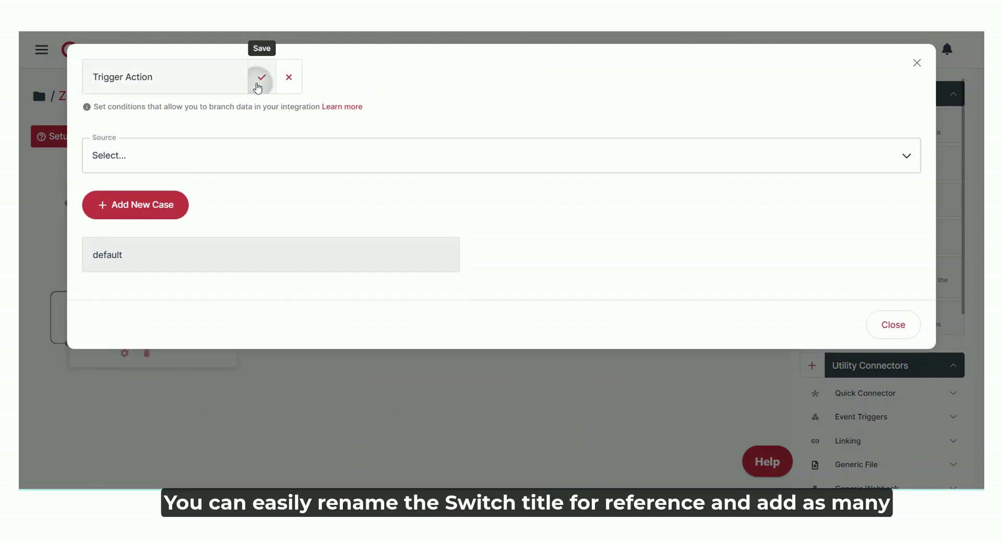
Set the switch source to Email Classification and the field to Type
click(326, 155)
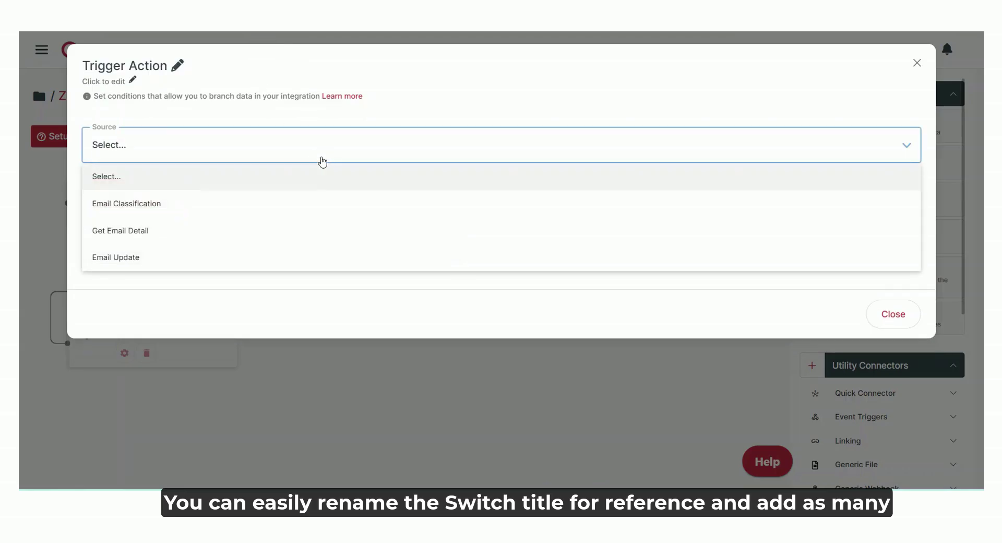
click(295, 205)
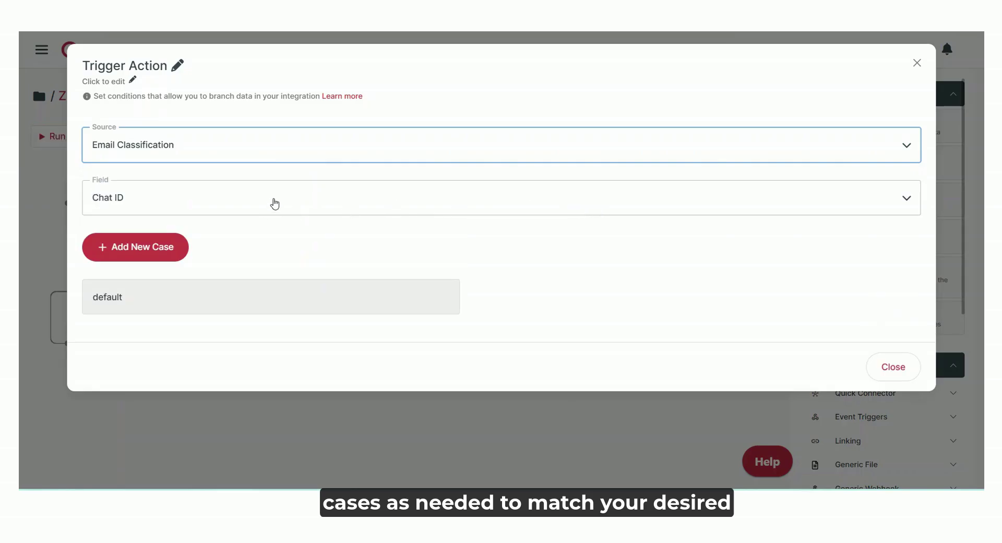
click(275, 201)
text(type)
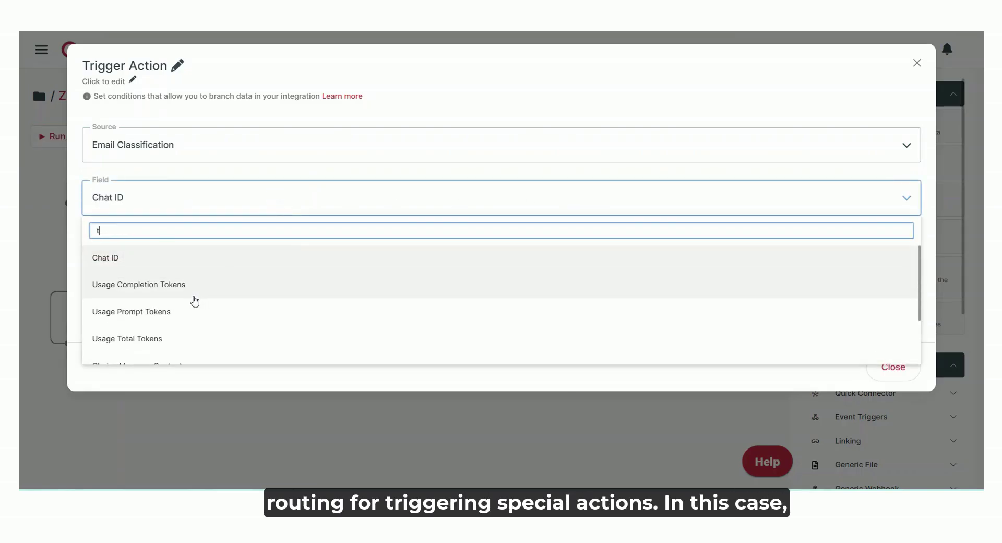
scroll(193, 299, down, 1)
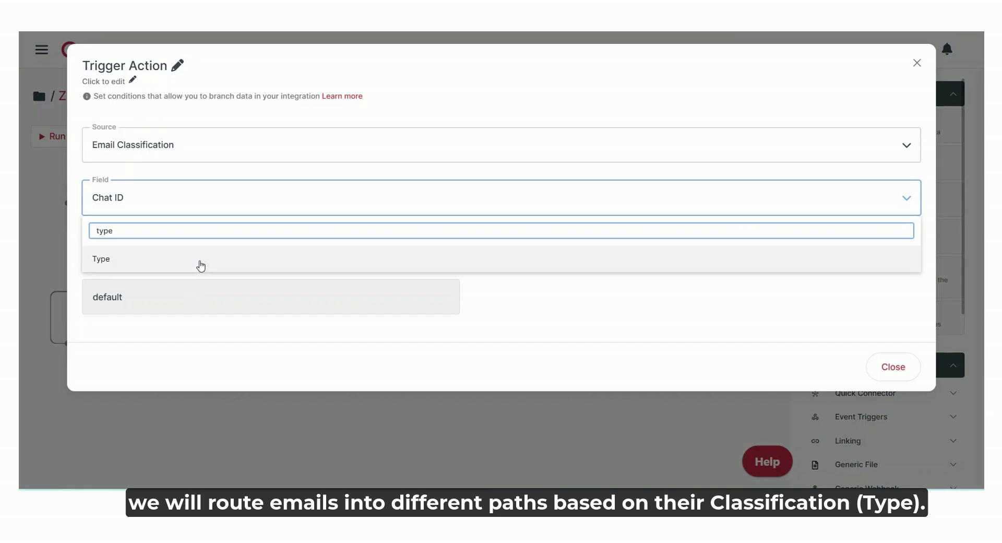
click(200, 265)
Add three switch cases with values 1, 2 and 3
click(146, 255)
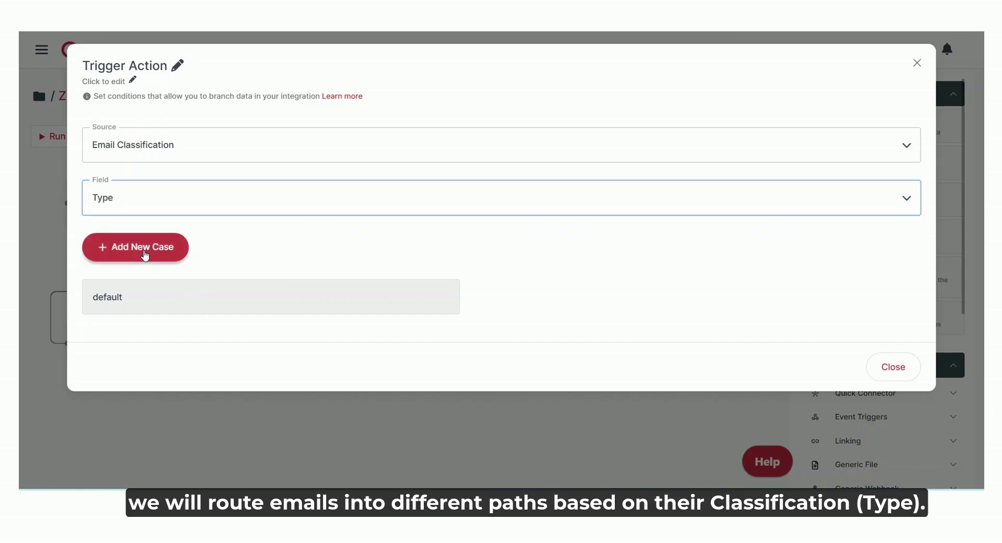
click(640, 302)
text(1)
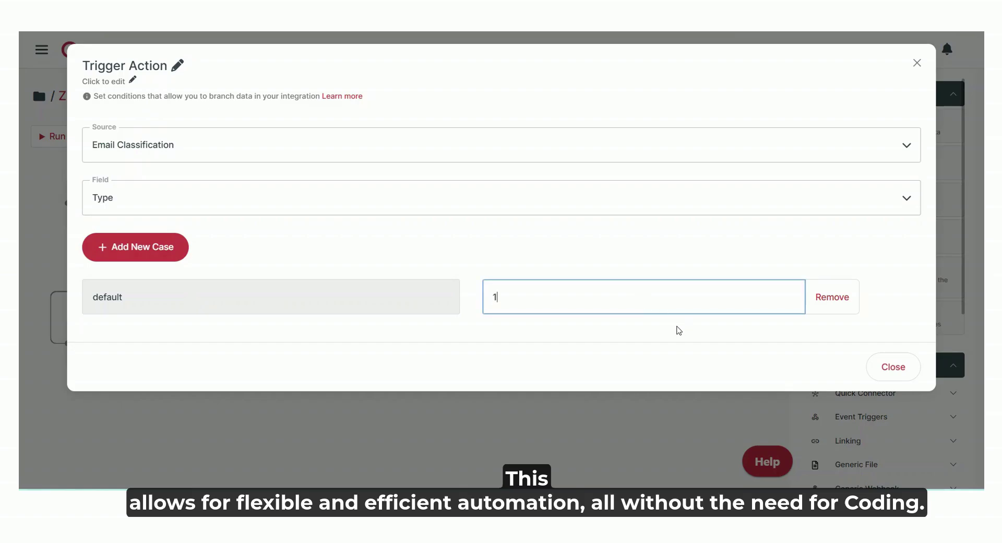
click(164, 259)
click(138, 363)
text(2)
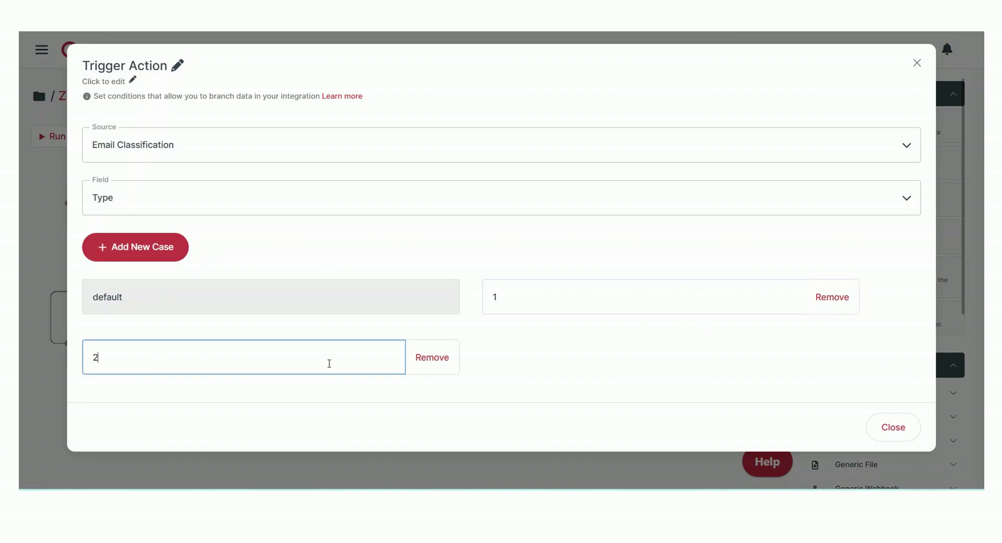
click(156, 253)
click(550, 365)
text(3)
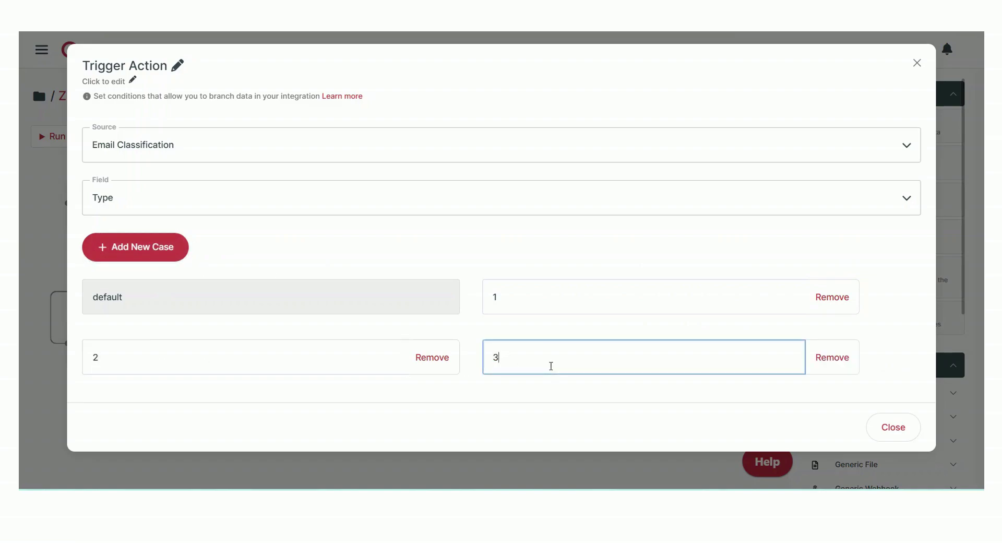
click(872, 434)
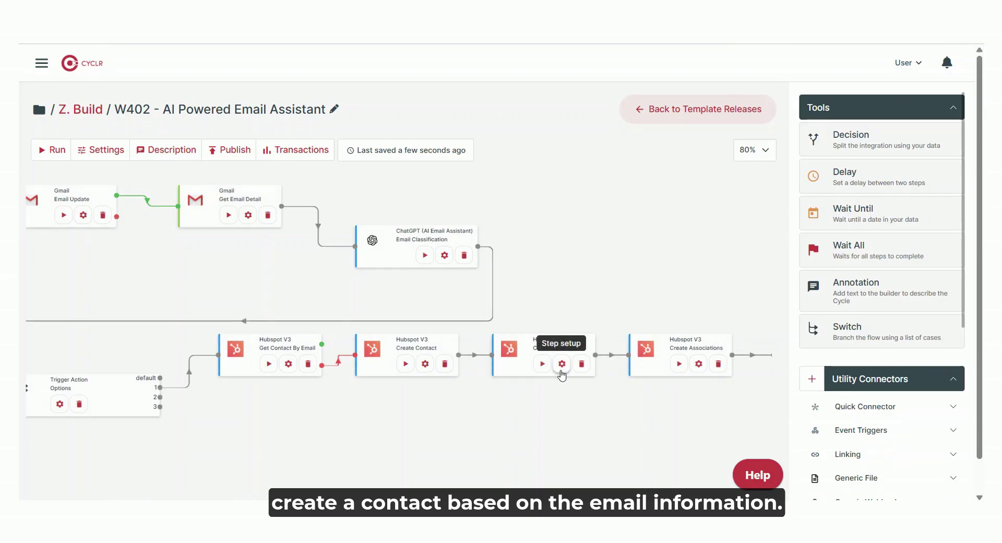
Review Create Task mappings: Summary as body, status Not started, priority High, type Email
click(560, 368)
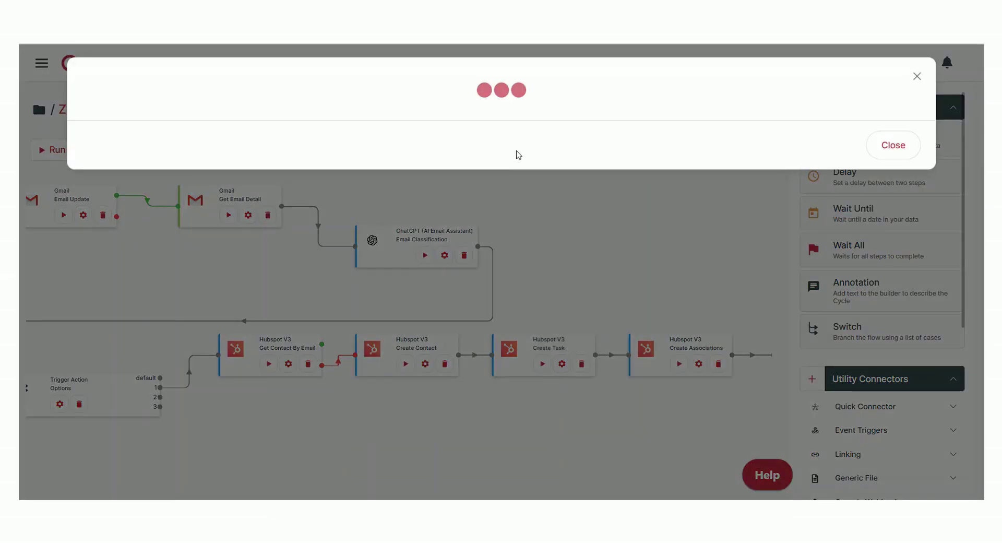
scroll(543, 267, down, 1)
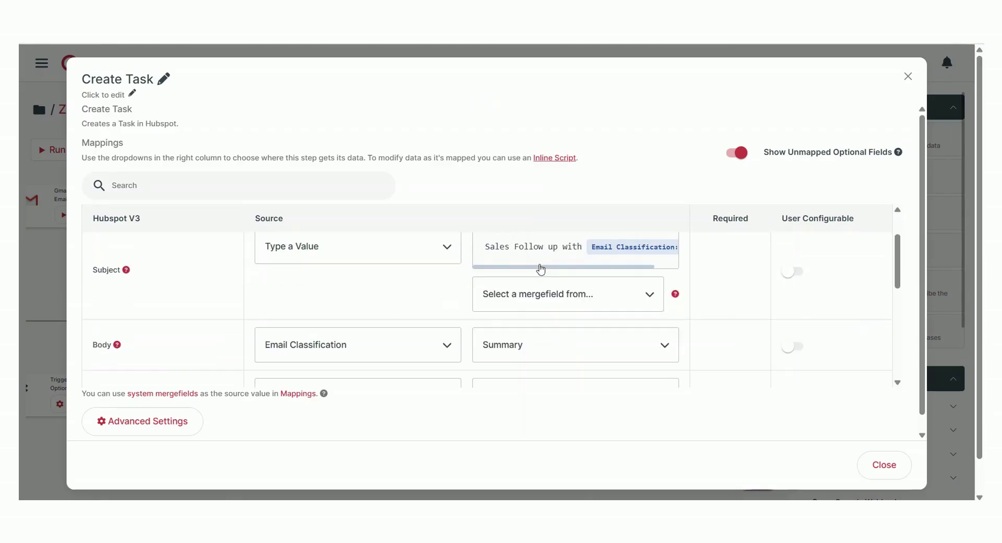
drag(552, 266, 598, 272)
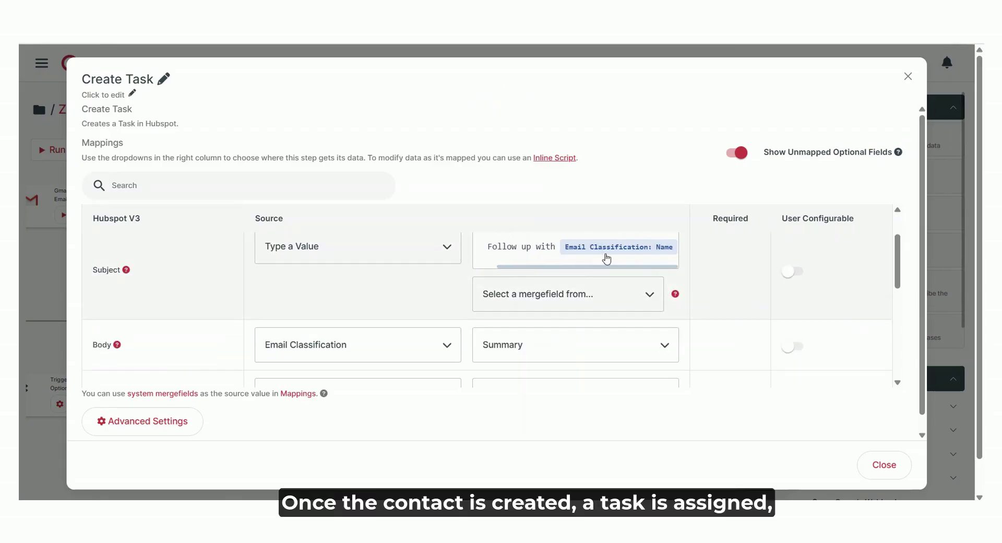
scroll(595, 295, down, 2)
scroll(595, 295, up, 1)
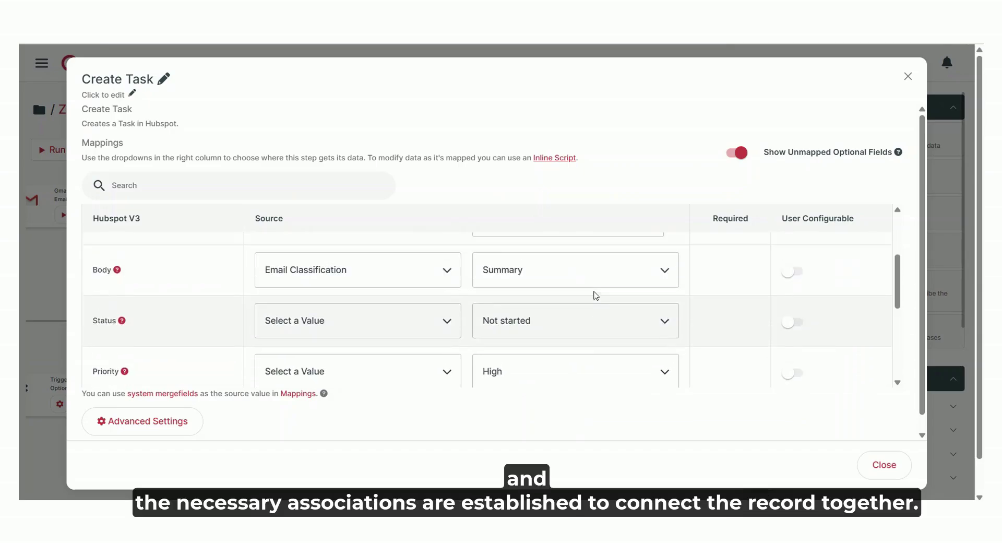
scroll(505, 298, down, 5)
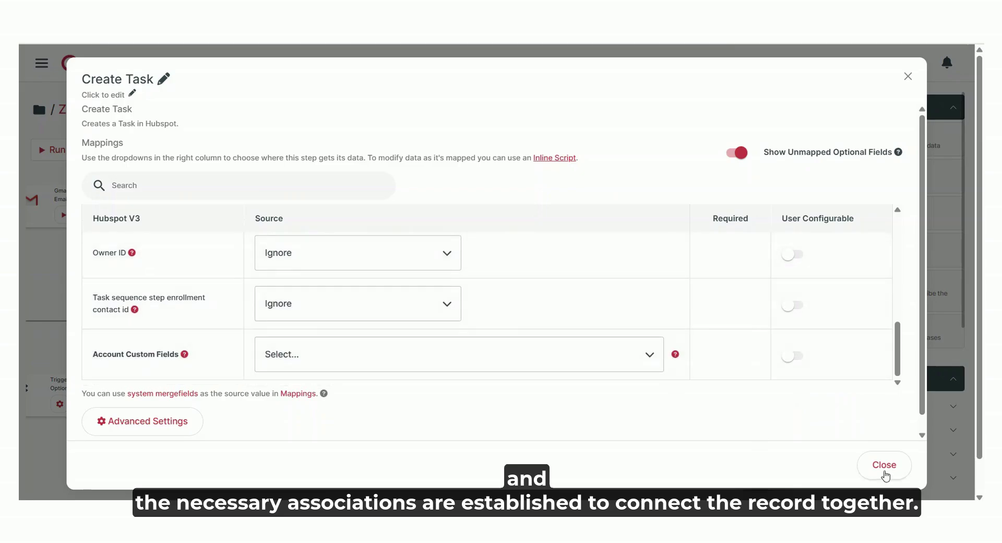
click(884, 469)
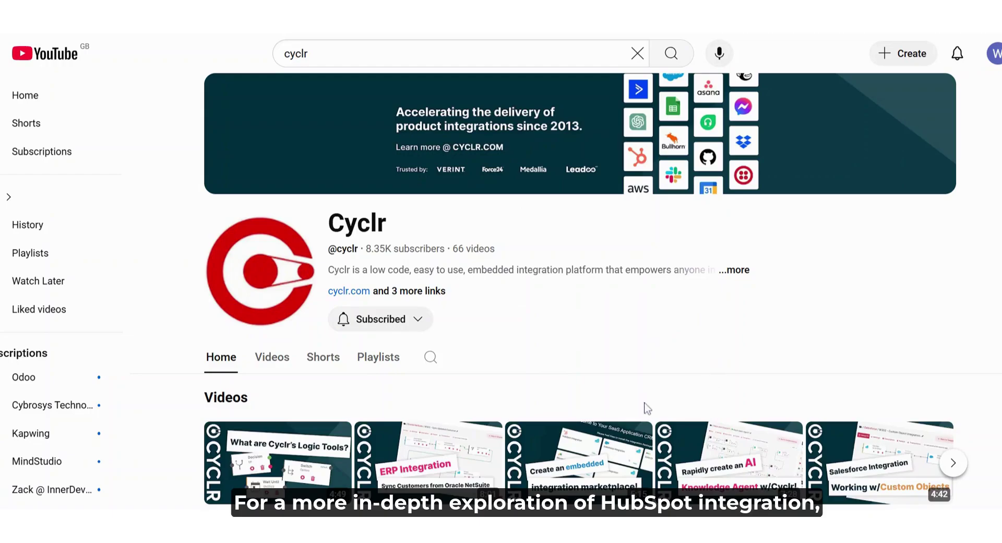
Search the Cyclr YouTube channel for 'Hubspot'
scroll(647, 407, down, 3)
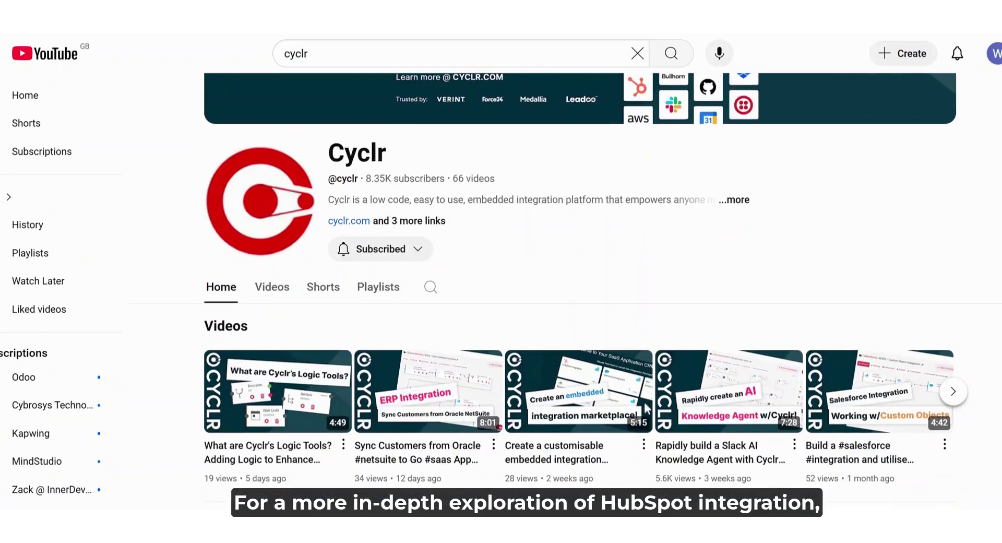
scroll(644, 409, up, 3)
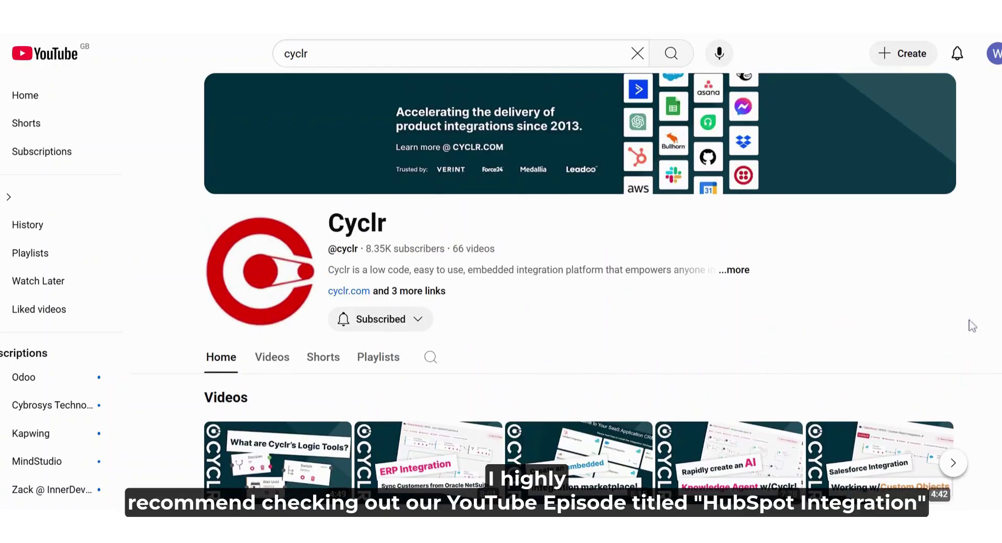
scroll(595, 255, down, 4)
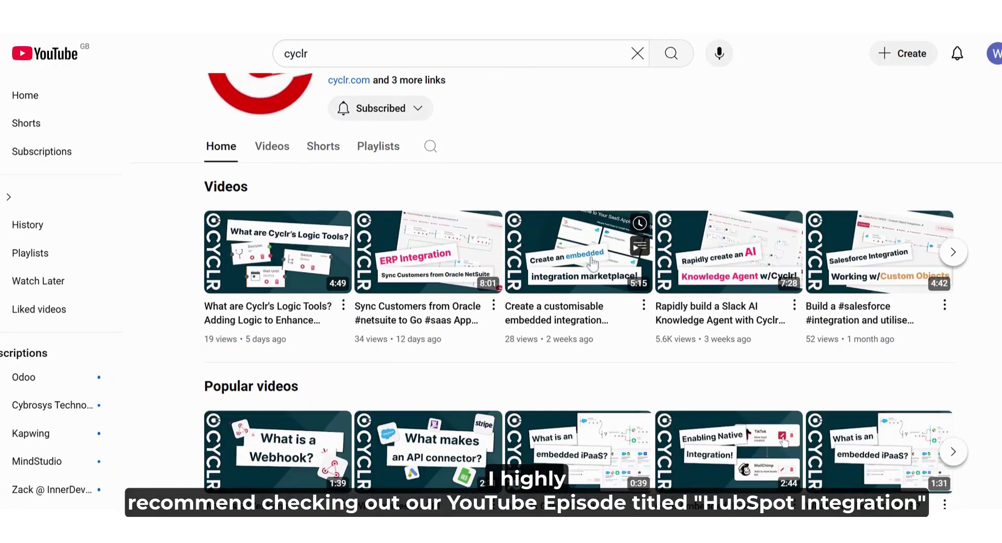
scroll(587, 275, up, 3)
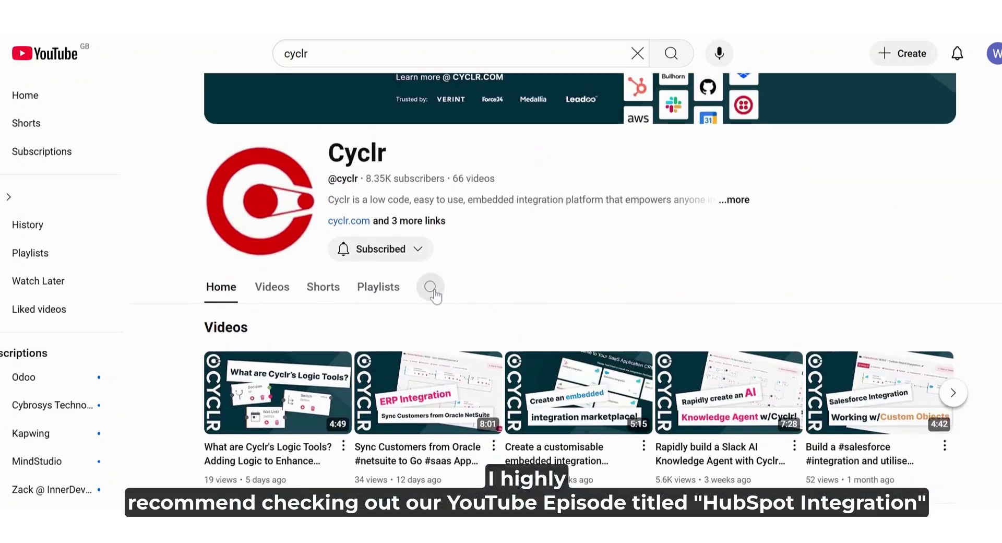
click(430, 286)
text(Hubspot)
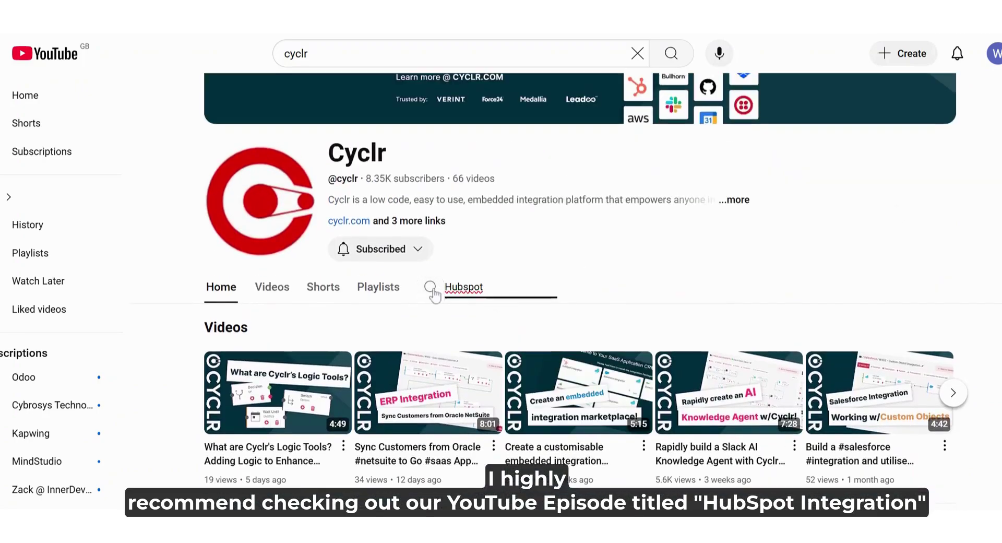
key(Return)
Play the video on creating a HubSpot integration with zero coding
scroll(485, 334, down, 1)
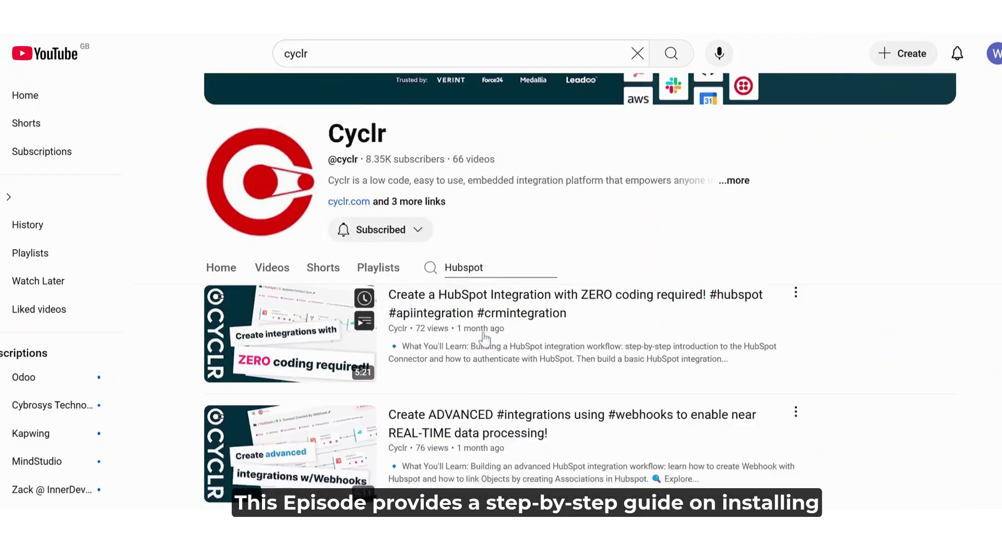
scroll(484, 340, down, 1)
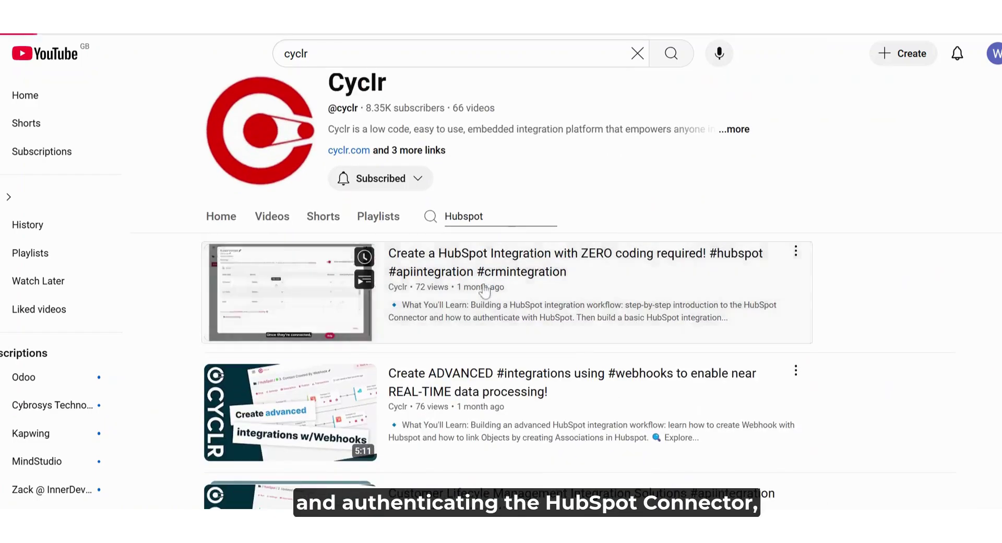
click(481, 285)
click(53, 528)
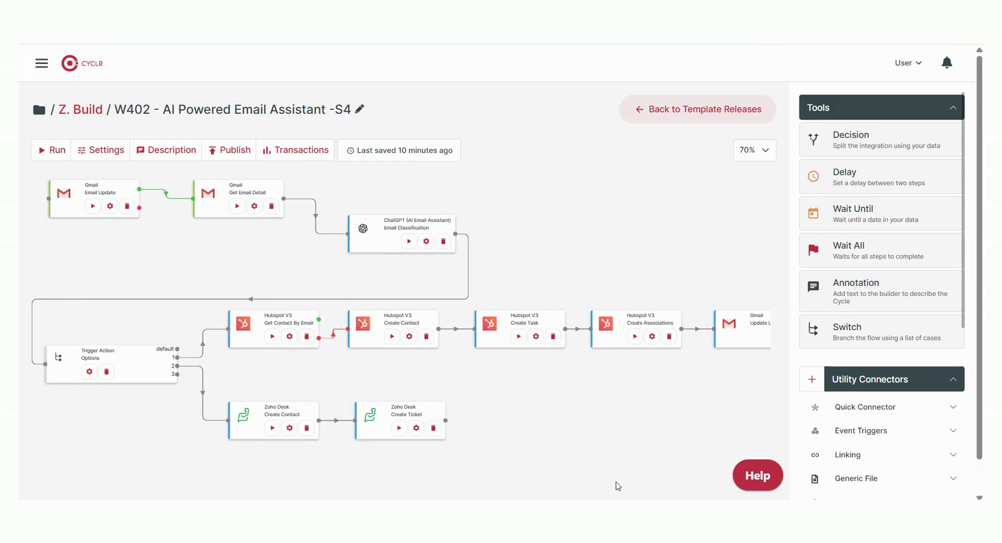
click(415, 428)
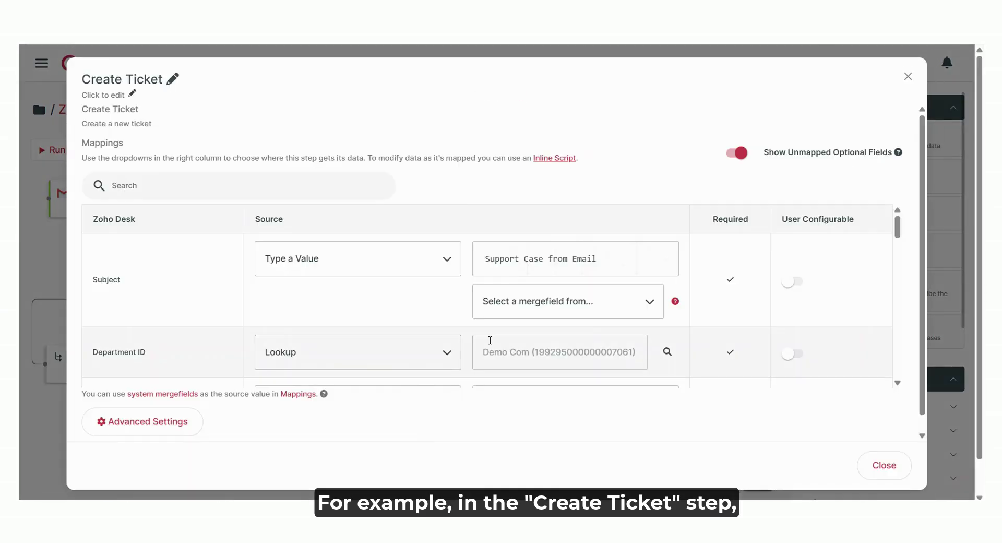
scroll(493, 330, down, 2)
scroll(493, 329, down, 1)
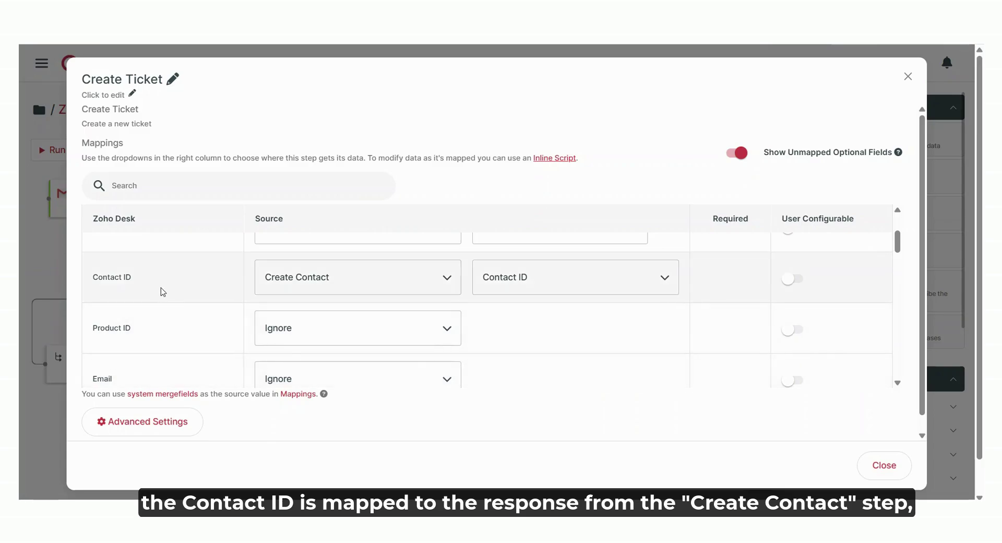
scroll(165, 329, down, 1)
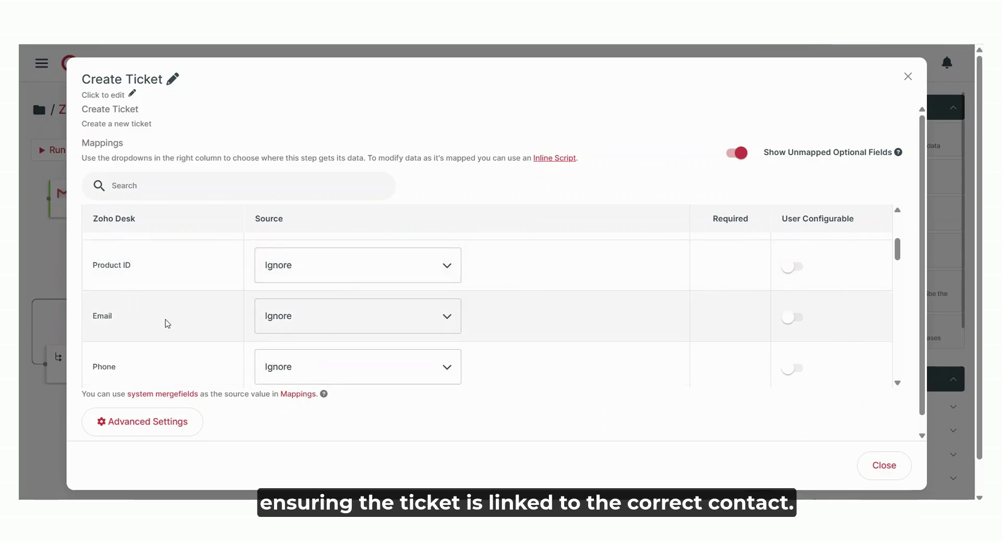
scroll(167, 320, down, 1)
scroll(173, 315, down, 1)
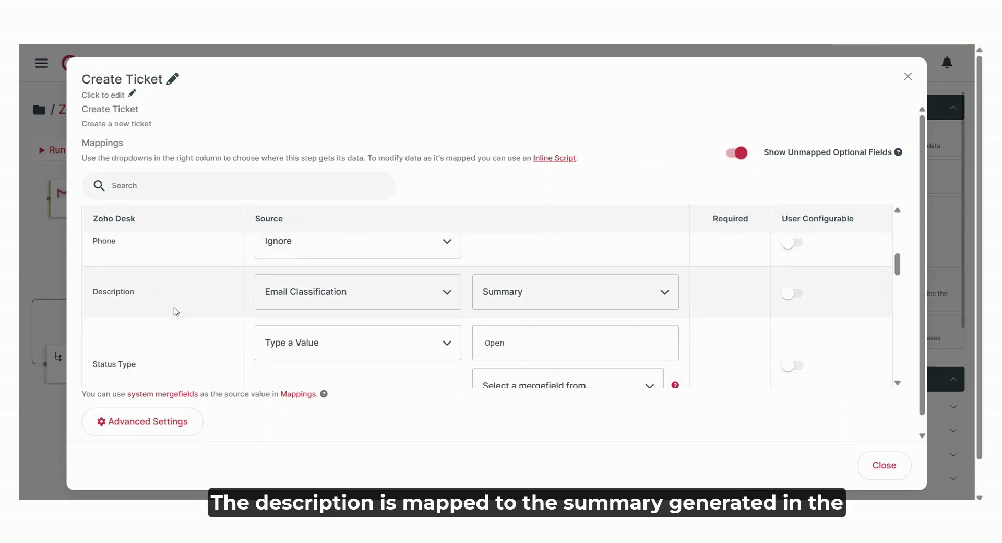
click(873, 463)
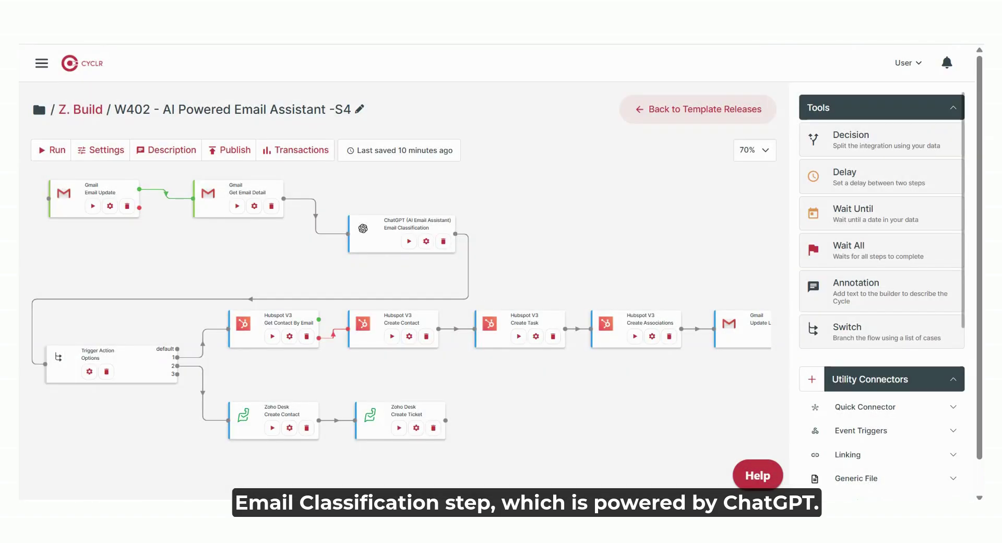
Review the Claude Draft Feedback Email step's Claude 3.5 Sonnet model and message content
click(465, 347)
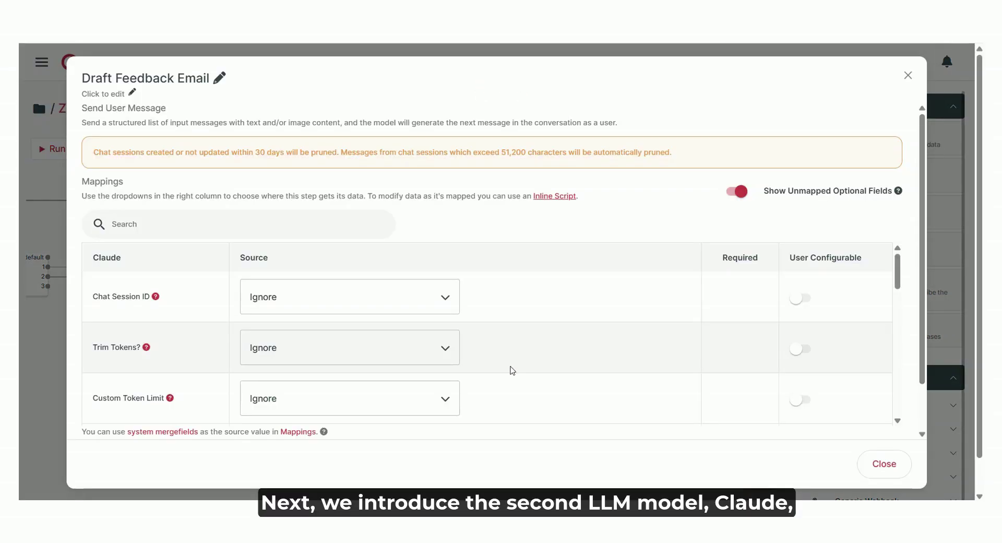
scroll(519, 338, down, 3)
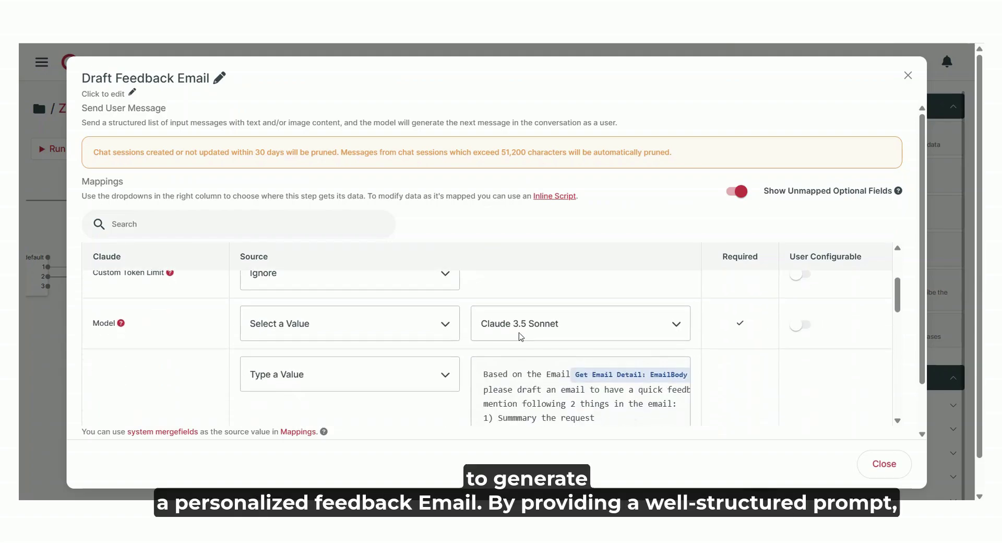
scroll(522, 339, down, 1)
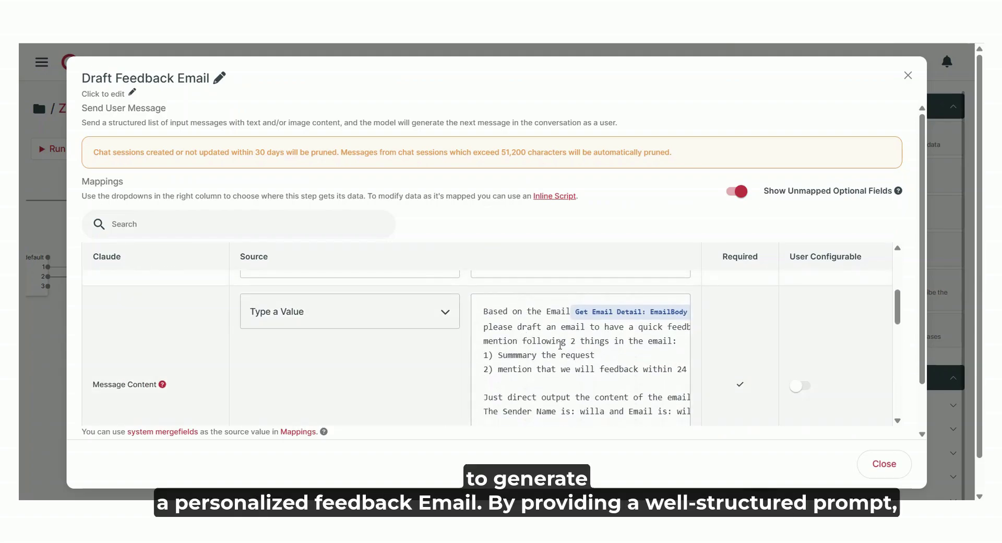
scroll(559, 345, down, 1)
scroll(527, 334, up, 1)
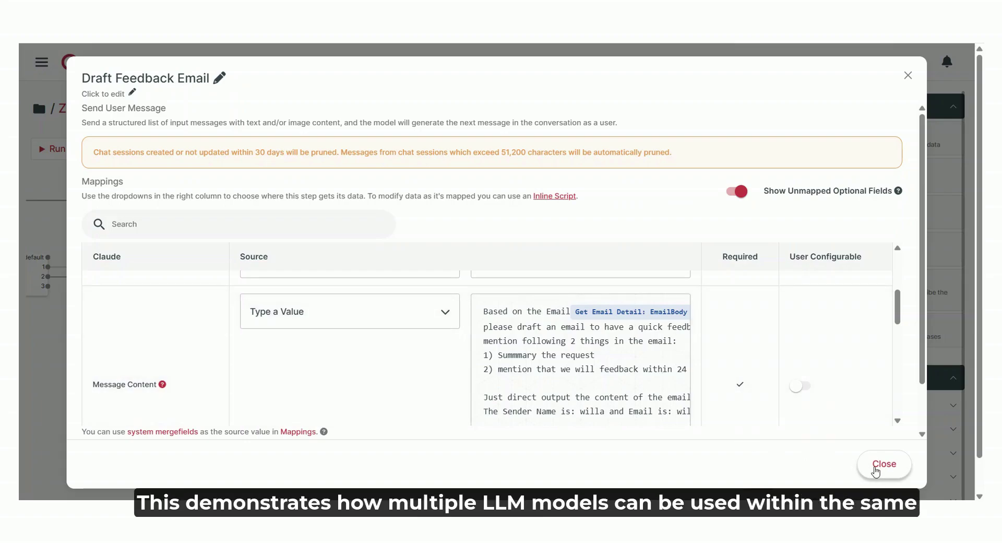
click(876, 467)
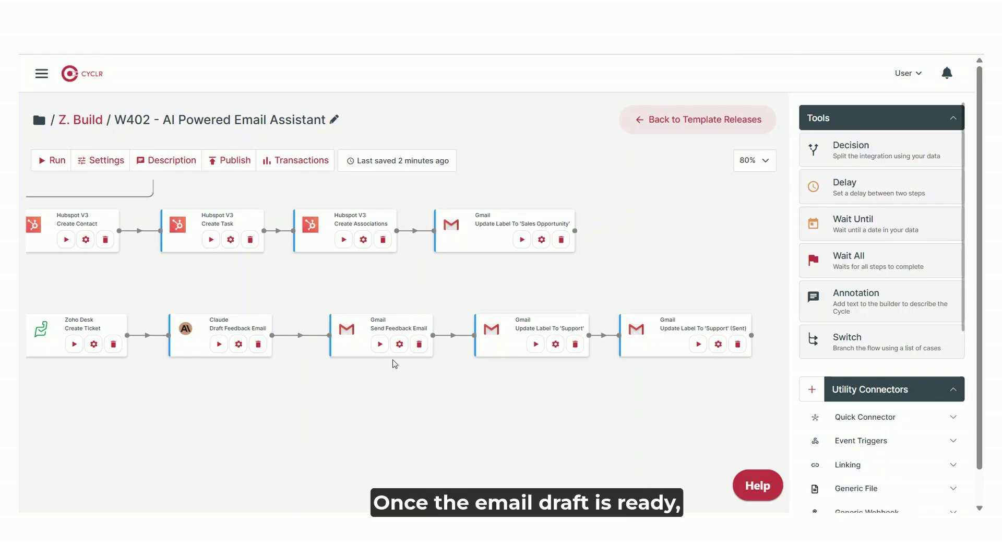
Shift the Send Feedback Email step slightly left and confirm its Subject and Content map from the Claude draft
drag(353, 347, 349, 347)
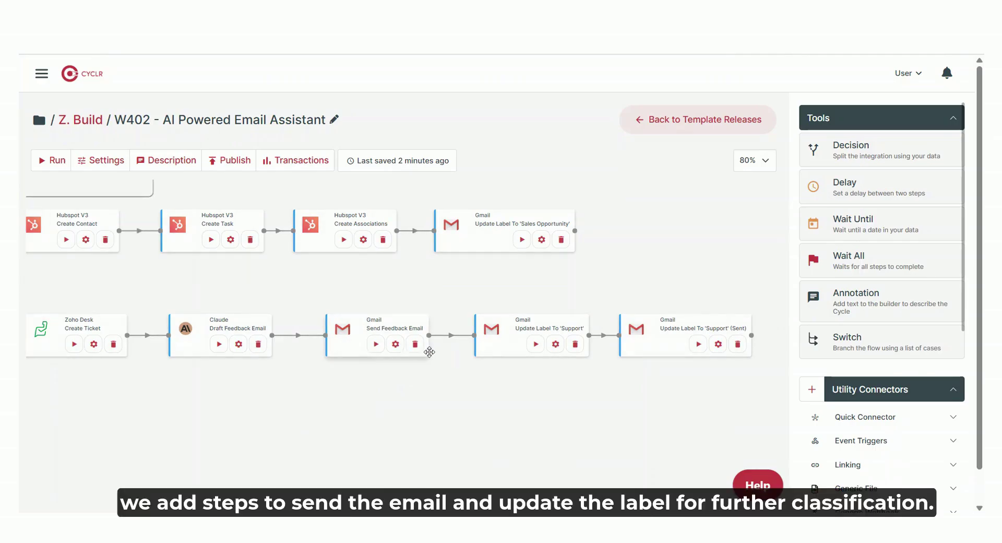
click(395, 344)
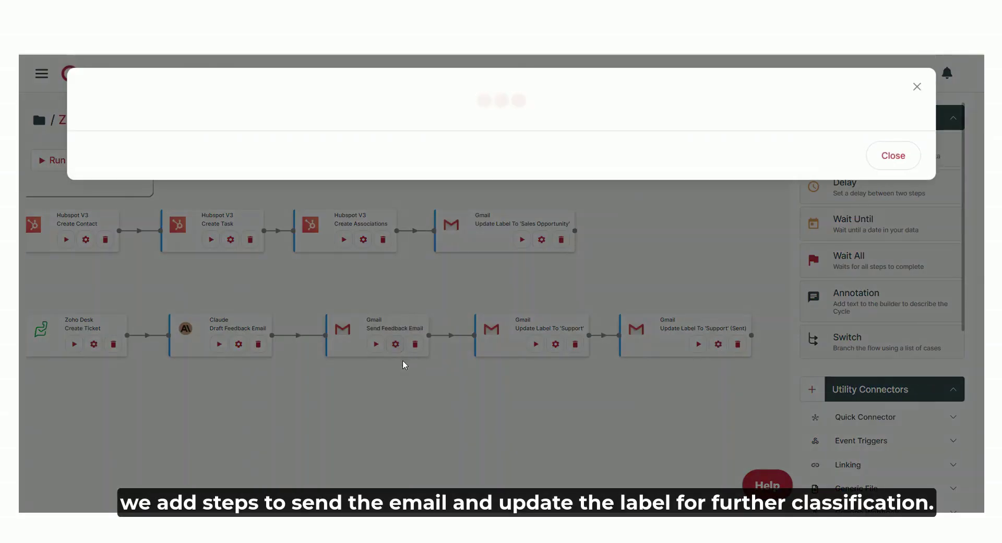
scroll(405, 365, down, 5)
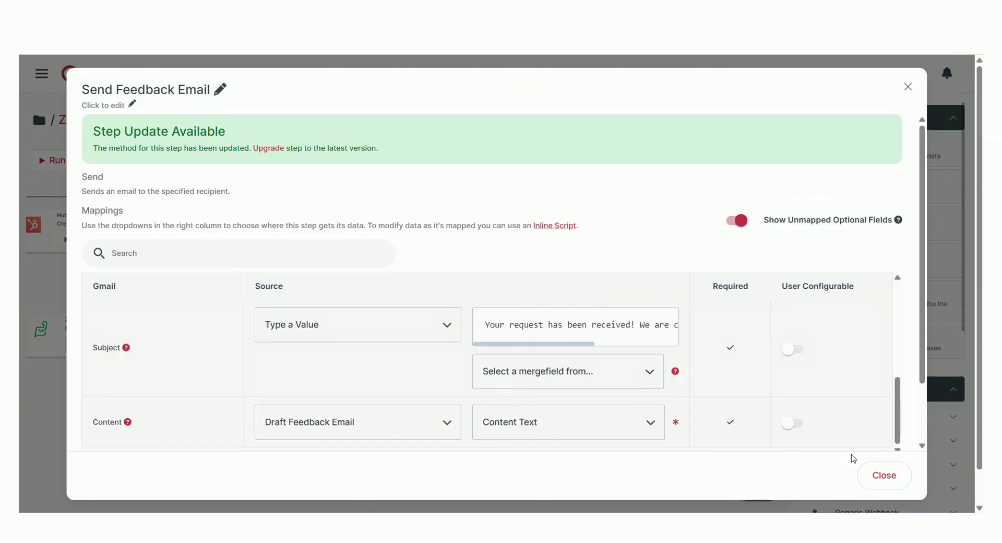
click(887, 476)
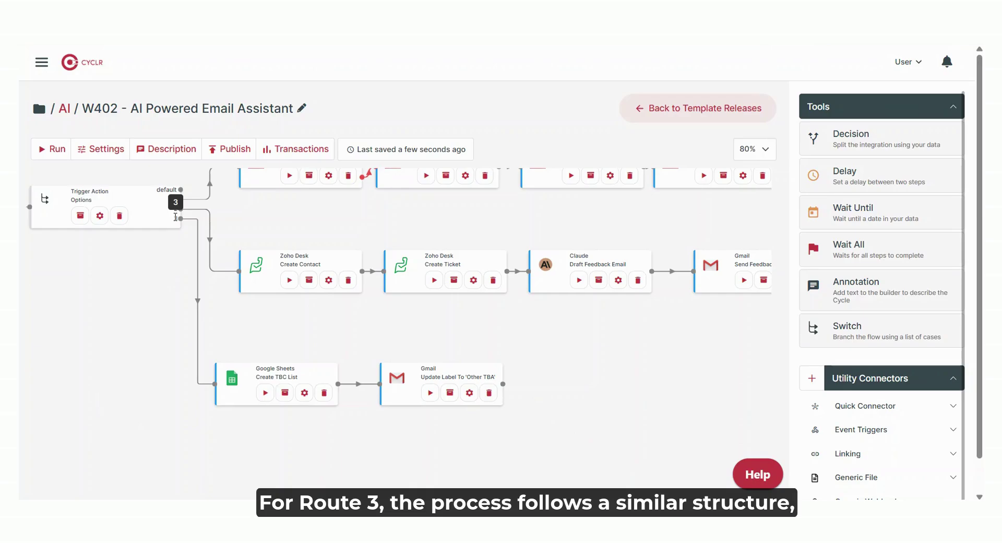
Align the Create TBC List and Update Label To 'Other TBA' steps, then zoom out over the full cycle
drag(257, 377, 256, 369)
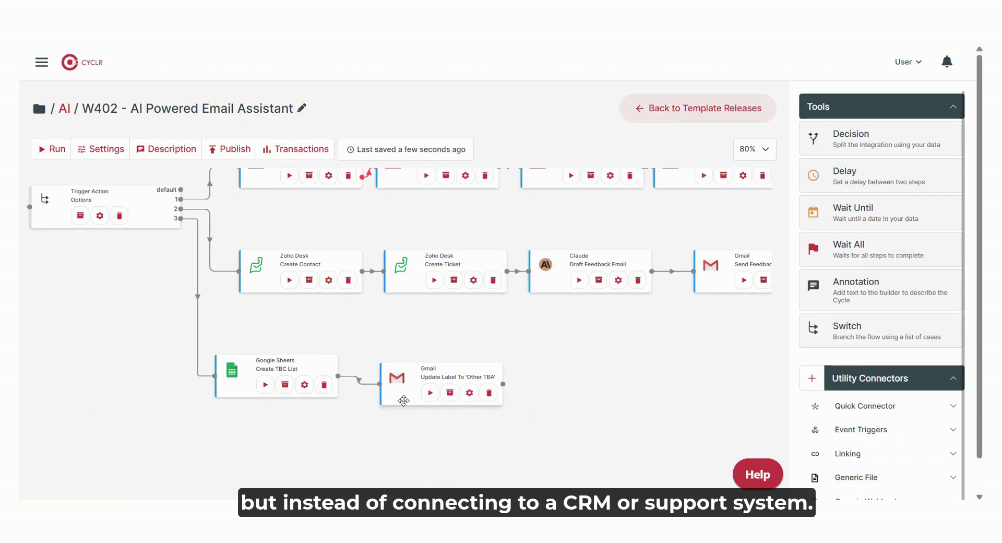
drag(404, 398, 403, 392)
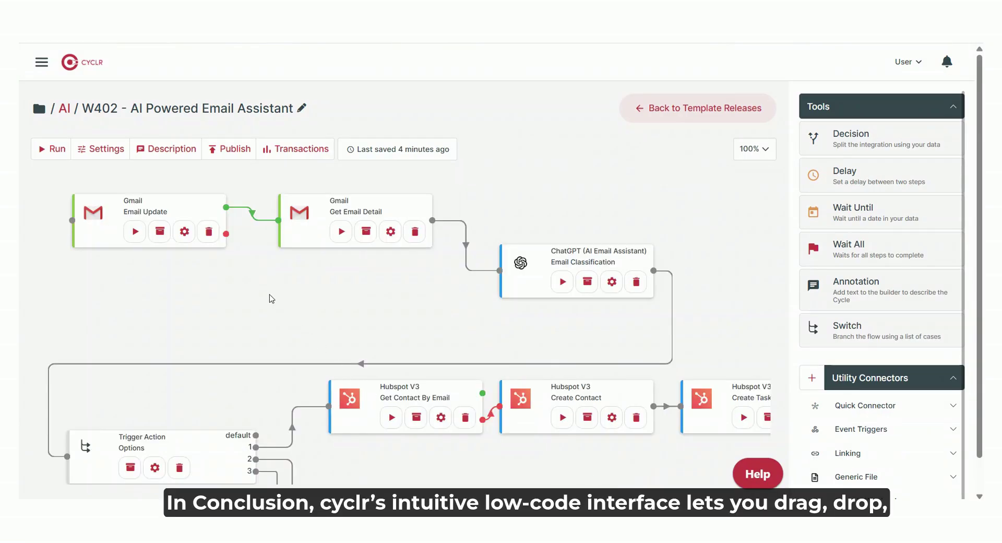
scroll(271, 298, down, 4)
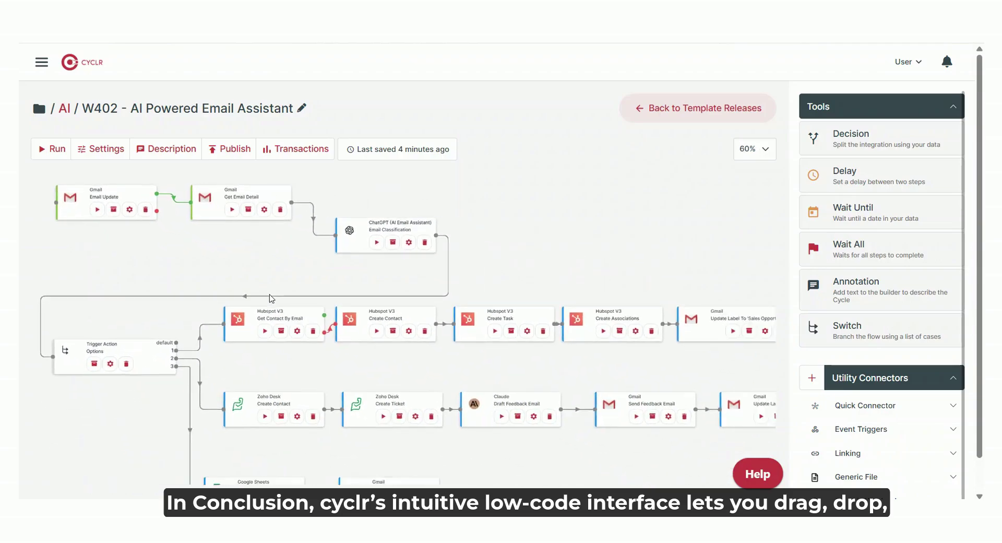
scroll(271, 298, down, 1)
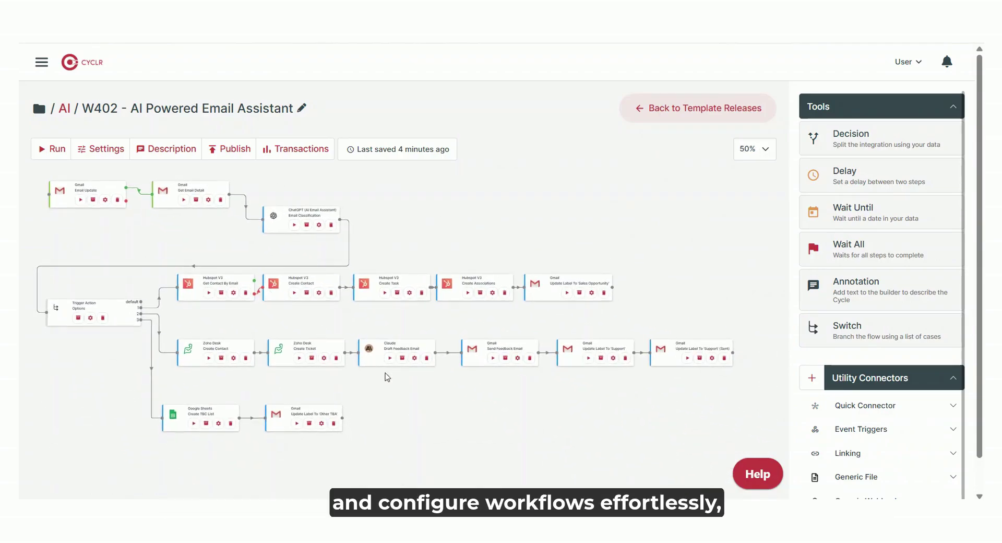
scroll(948, 450, down, 7)
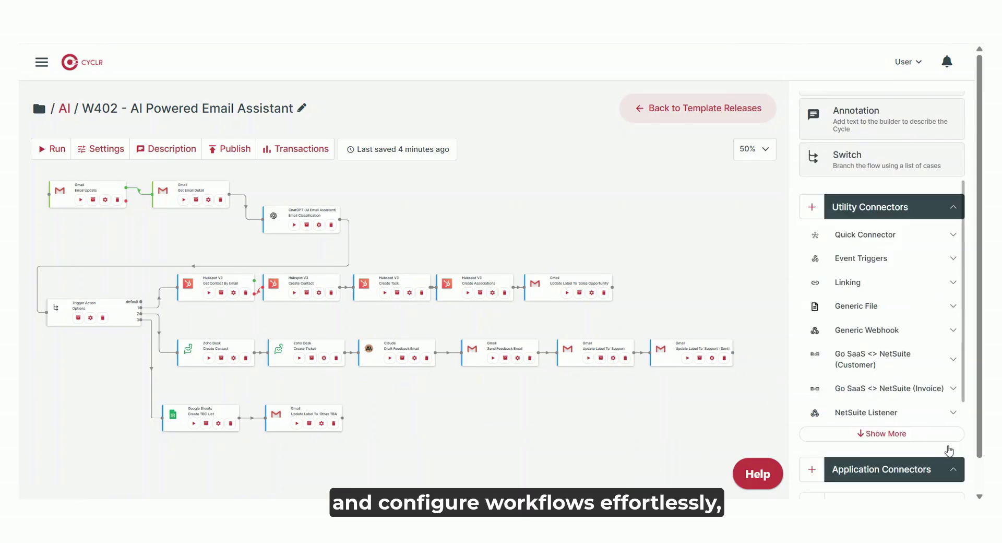